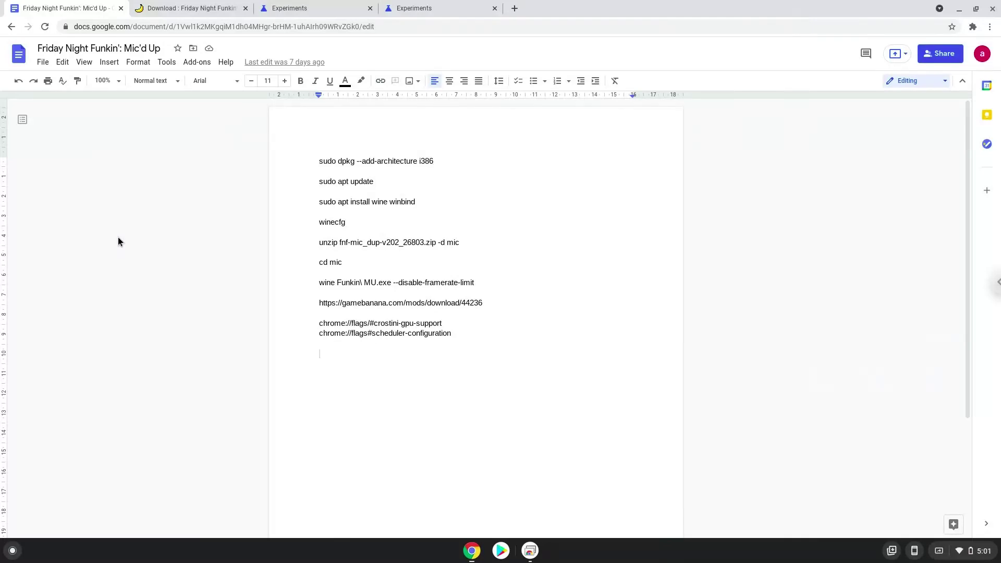
- Set the Crostini GPU Support flag to Enabled
{"action": "left_click", "coordinate": [300, 10]}
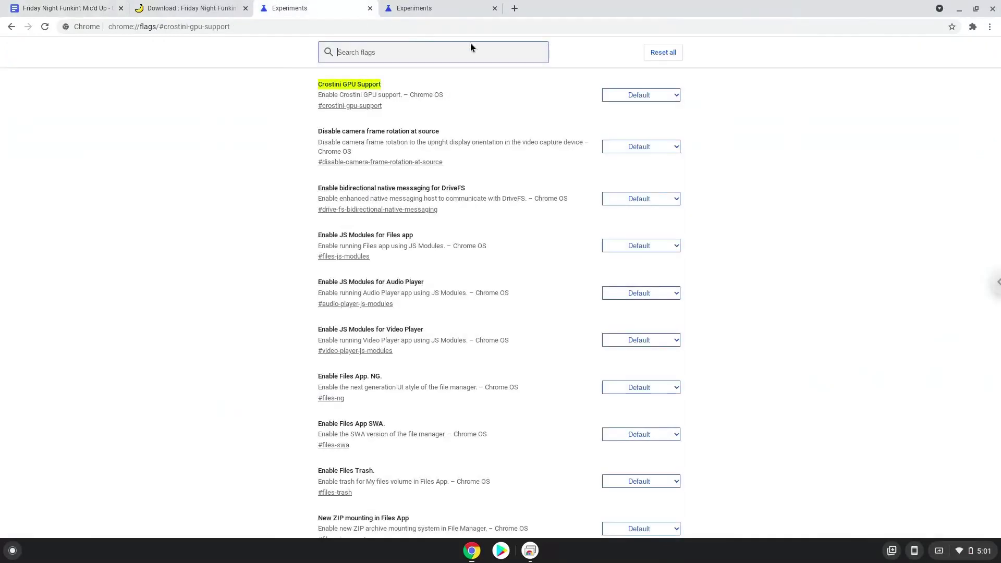
{"action": "left_click", "coordinate": [621, 99]}
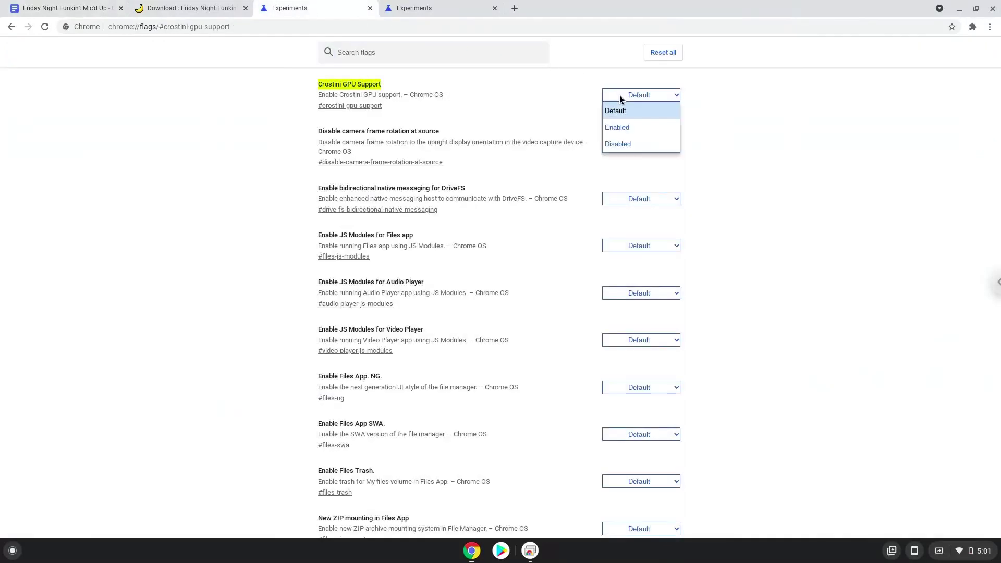
{"action": "left_click", "coordinate": [620, 129]}
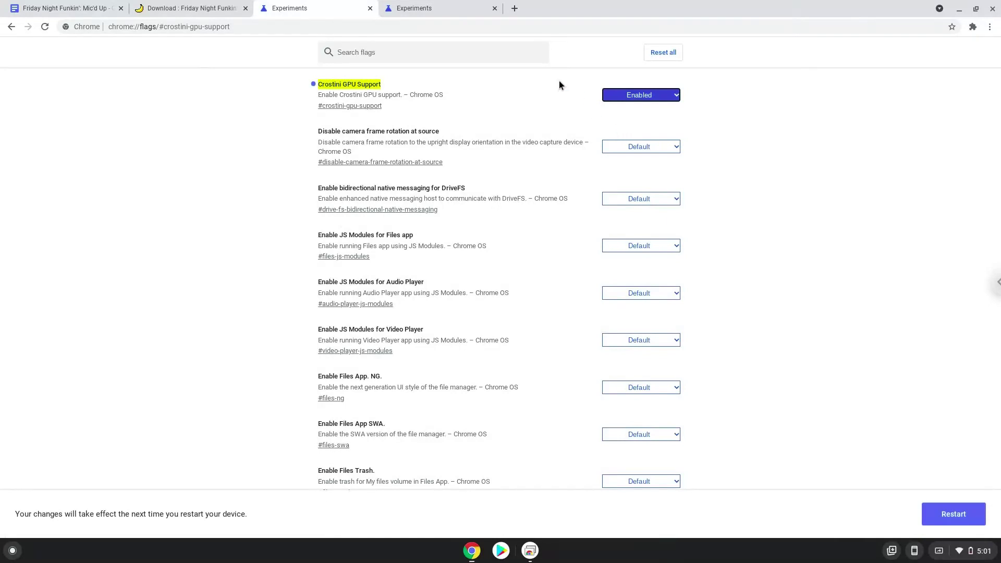
- Set Scheduler Configuration to enable Hyper-Threading on relevant CPUs and restart Chrome to apply the flags
{"action": "left_click", "coordinate": [453, 9]}
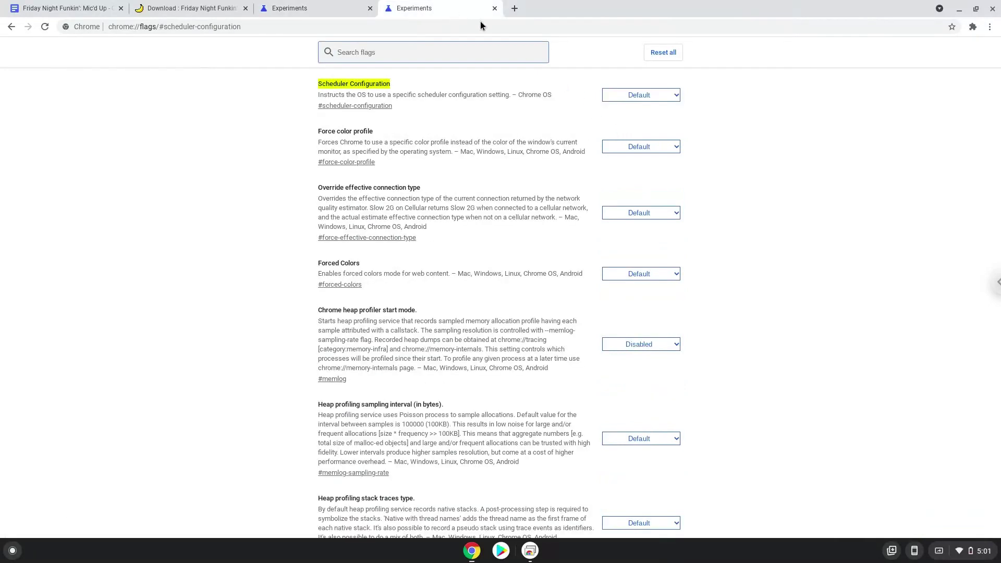
{"action": "left_click", "coordinate": [624, 96]}
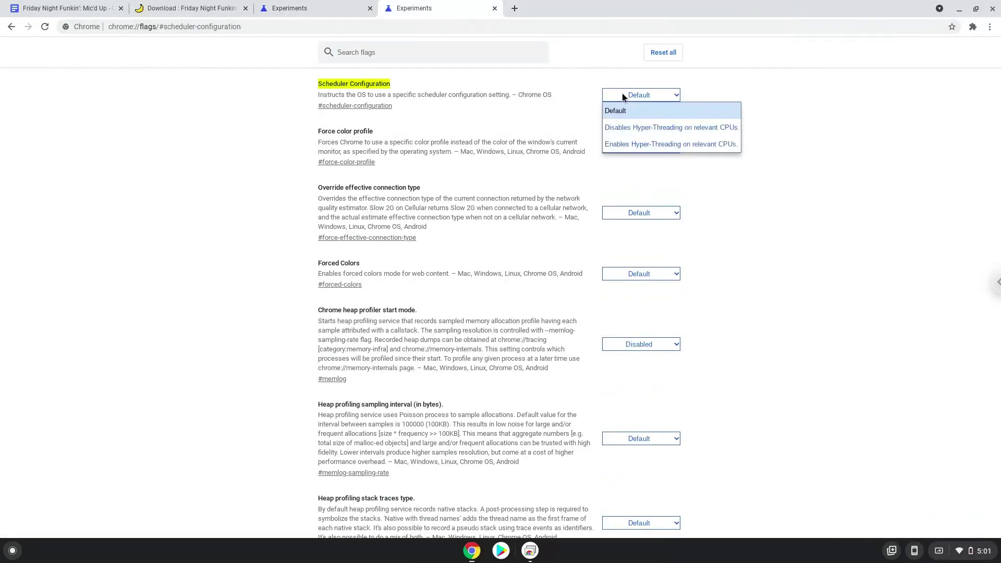
{"action": "left_click", "coordinate": [626, 143]}
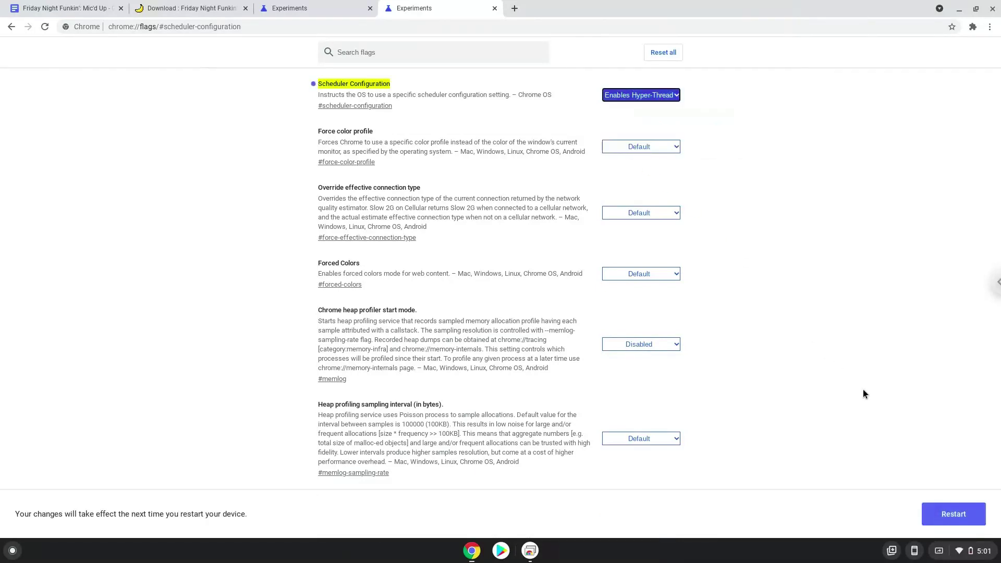
{"action": "left_click", "coordinate": [959, 520]}
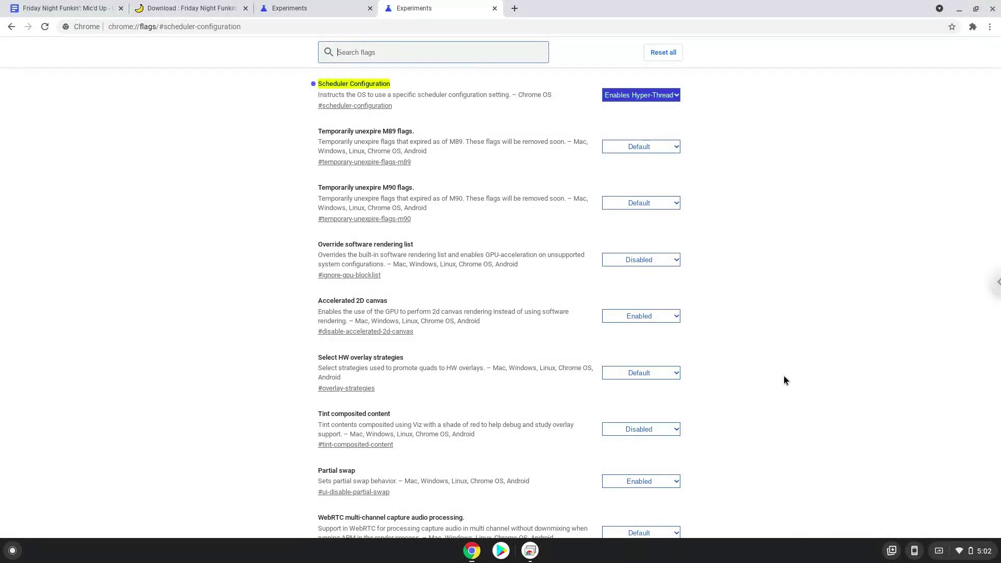
- Reach the Developers section of ChromeOS Settings through the Advanced categories
{"action": "left_click", "coordinate": [976, 555]}
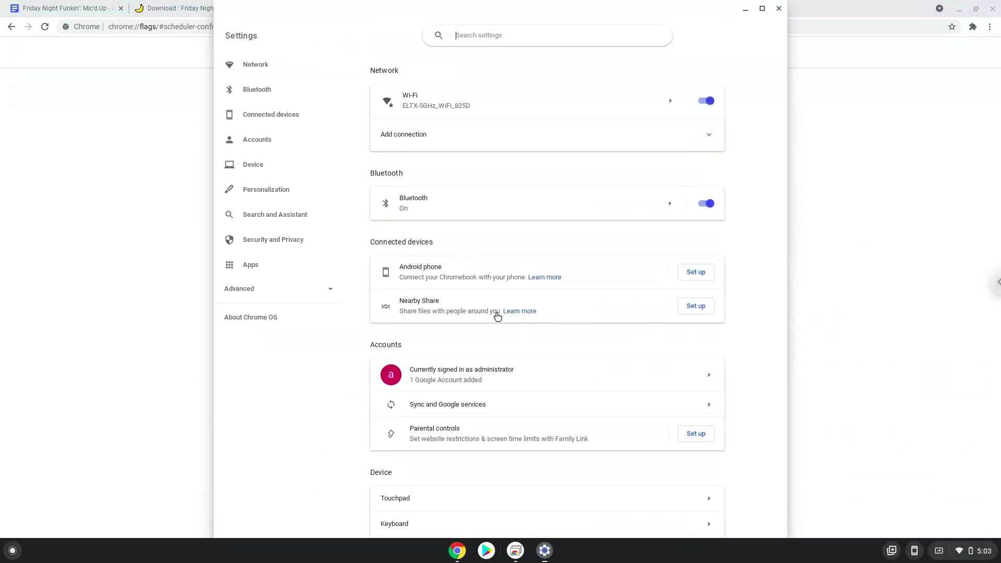
{"action": "left_click", "coordinate": [301, 291]}
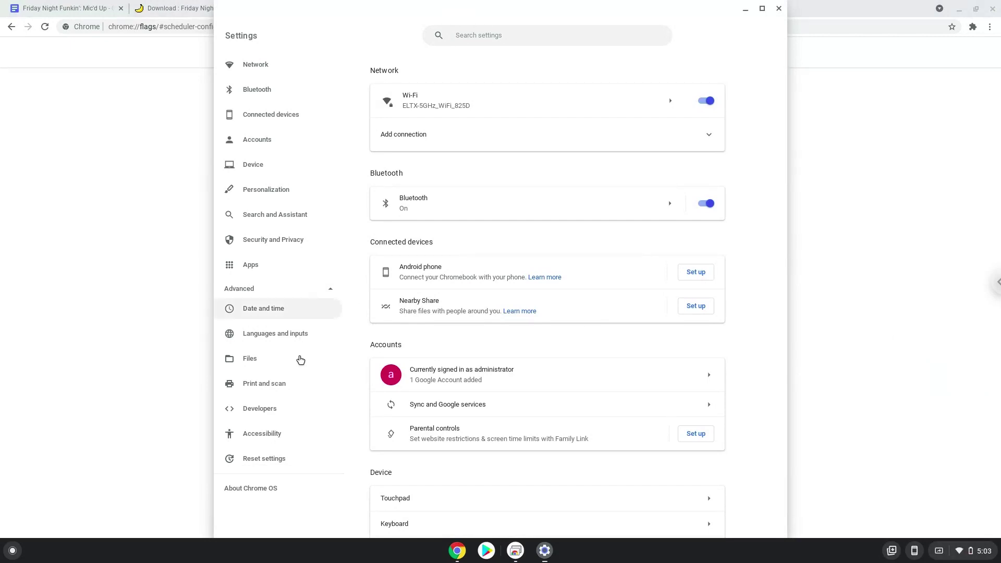
{"action": "left_click", "coordinate": [298, 411]}
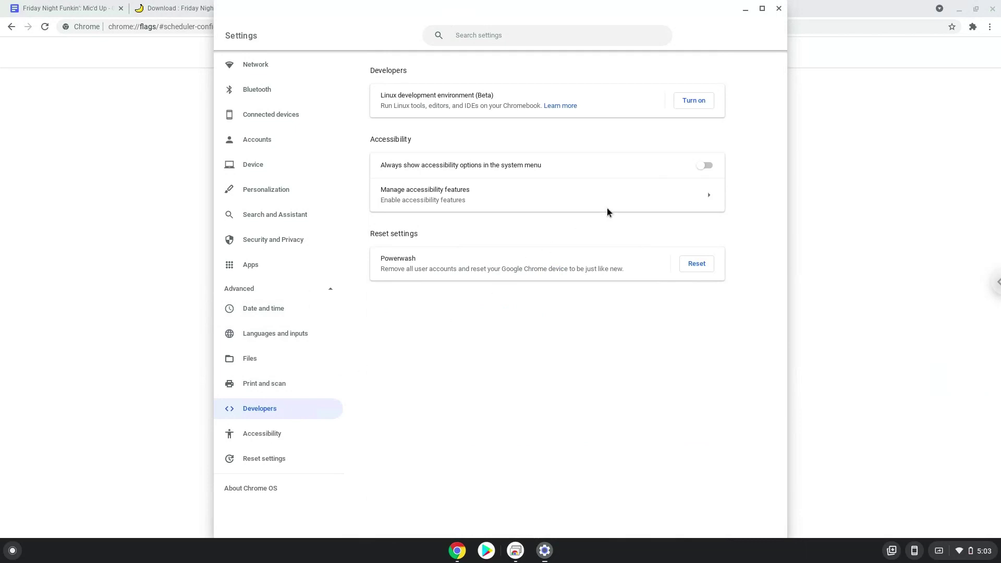
- Turn on and install the Linux development environment (Beta), then close the terminal it opens
{"action": "left_click", "coordinate": [695, 101]}
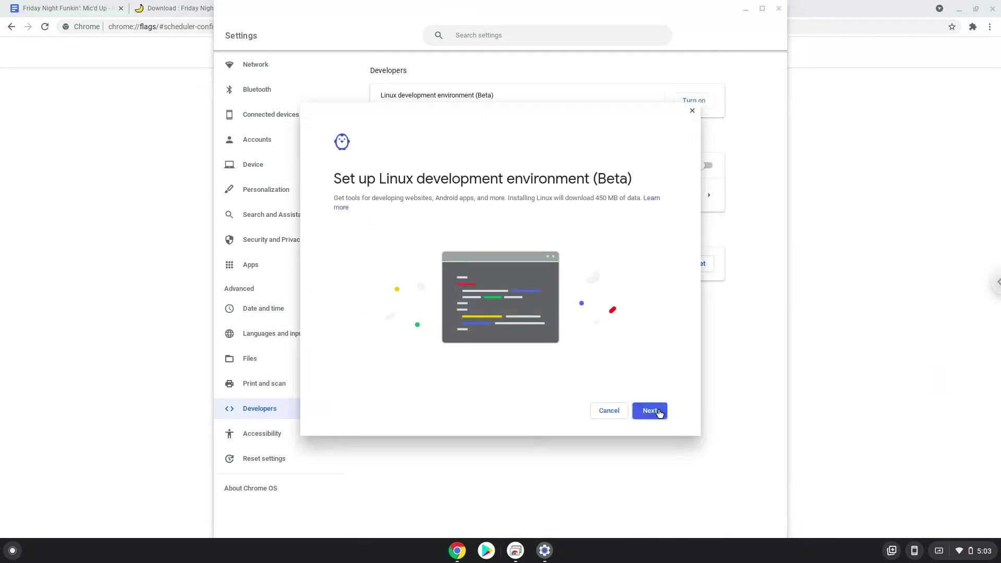
{"action": "left_click", "coordinate": [659, 413]}
{"action": "left_click", "coordinate": [649, 410]}
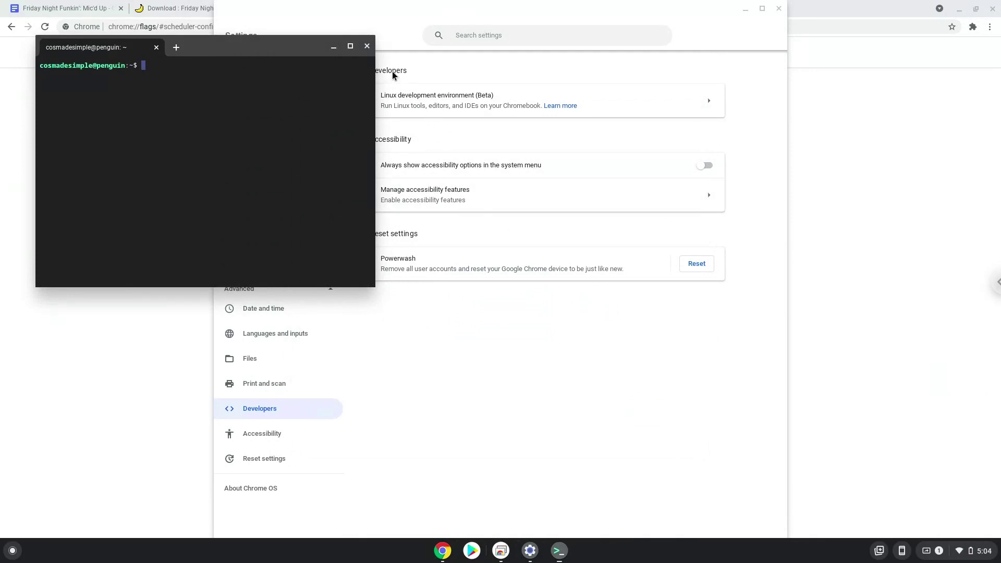
{"action": "left_click", "coordinate": [367, 47]}
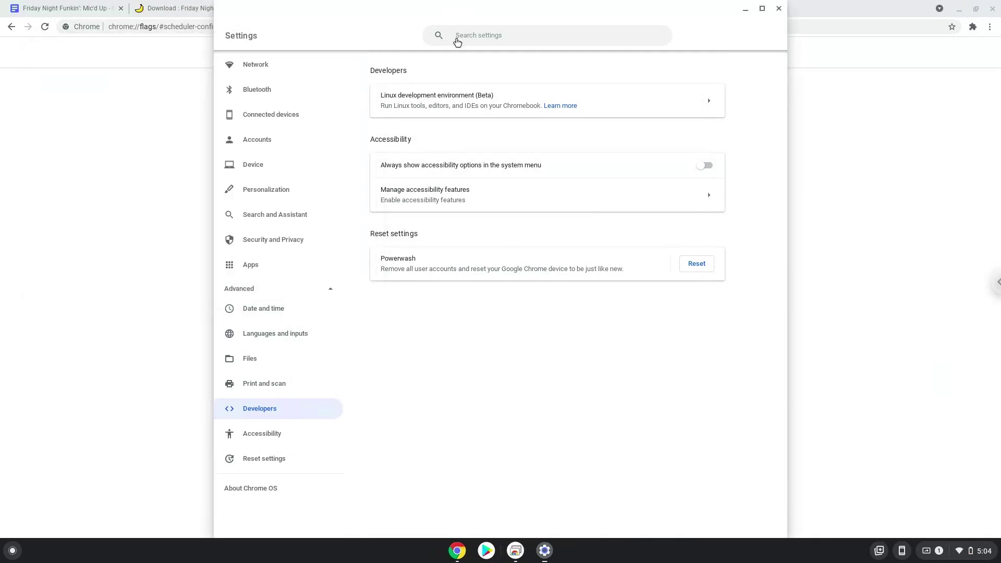
- Download fnf-mic_dup-v202_26803.zip from GameBanana and show it in the Downloads folder
{"action": "left_click", "coordinate": [779, 10]}
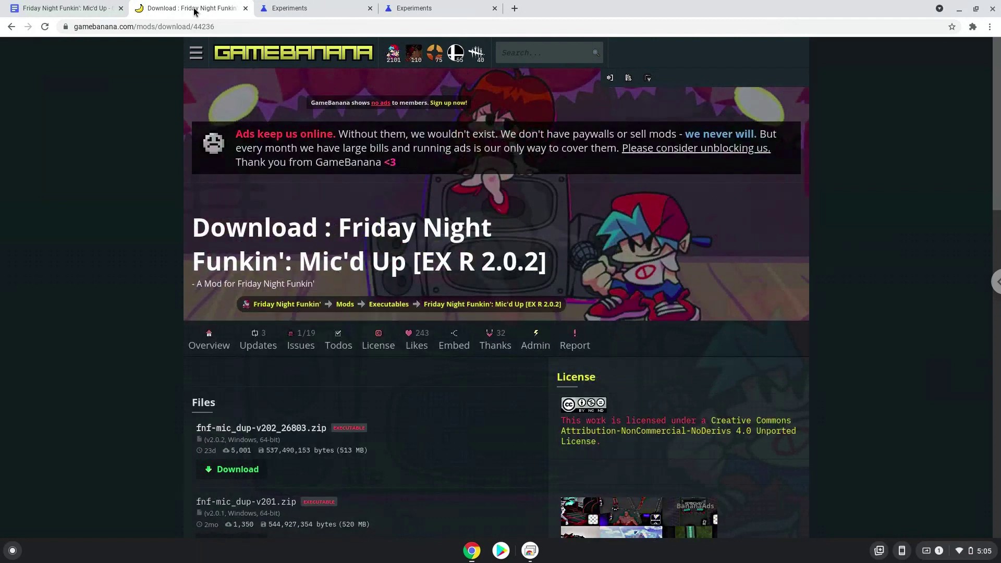
{"action": "left_click", "coordinate": [237, 469]}
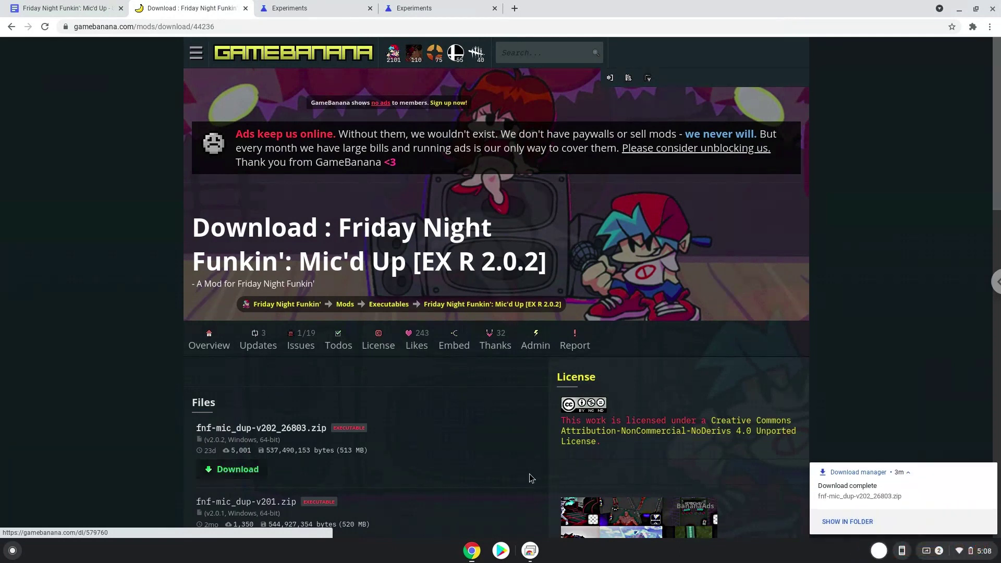
{"action": "left_click", "coordinate": [836, 518]}
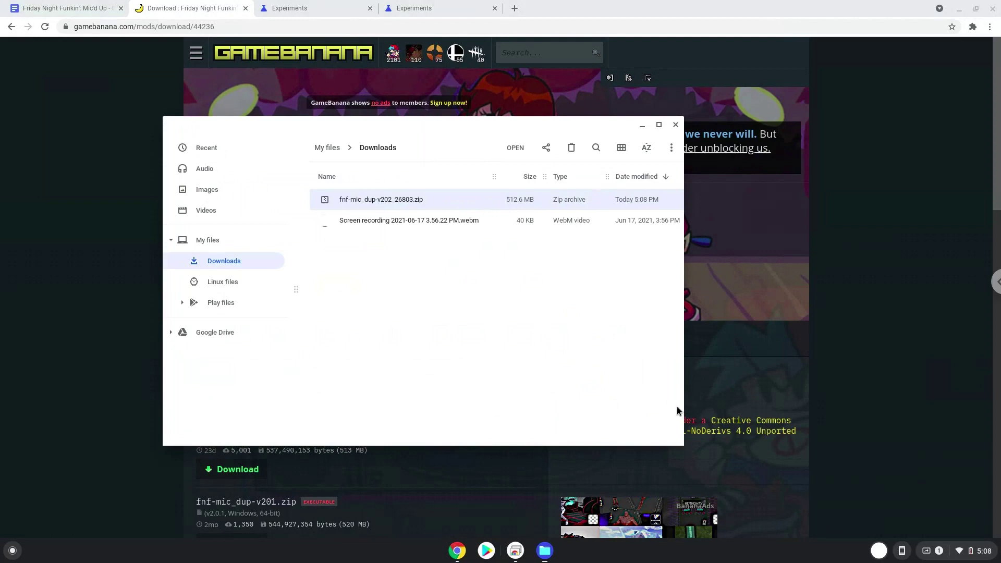
- Cut the Mic'd Up zip from Downloads and paste it into Linux files, then close Files
{"action": "right_click", "coordinate": [403, 200]}
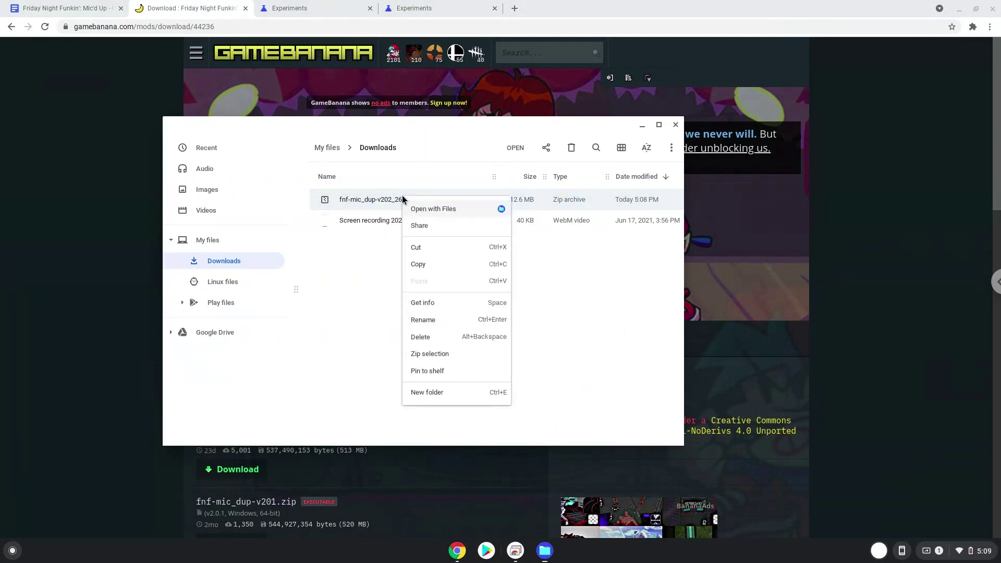
{"action": "left_click", "coordinate": [435, 249]}
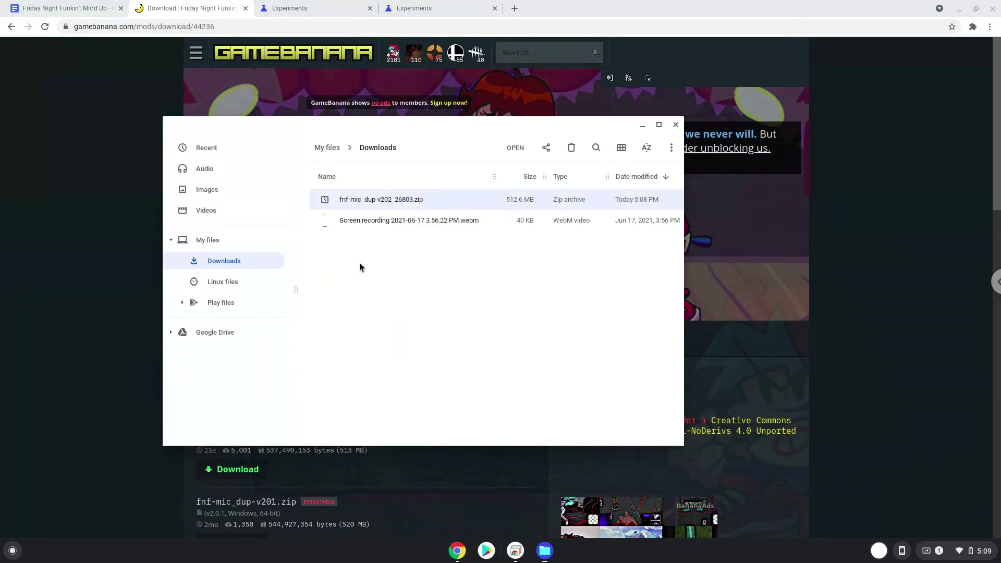
{"action": "left_click", "coordinate": [238, 283]}
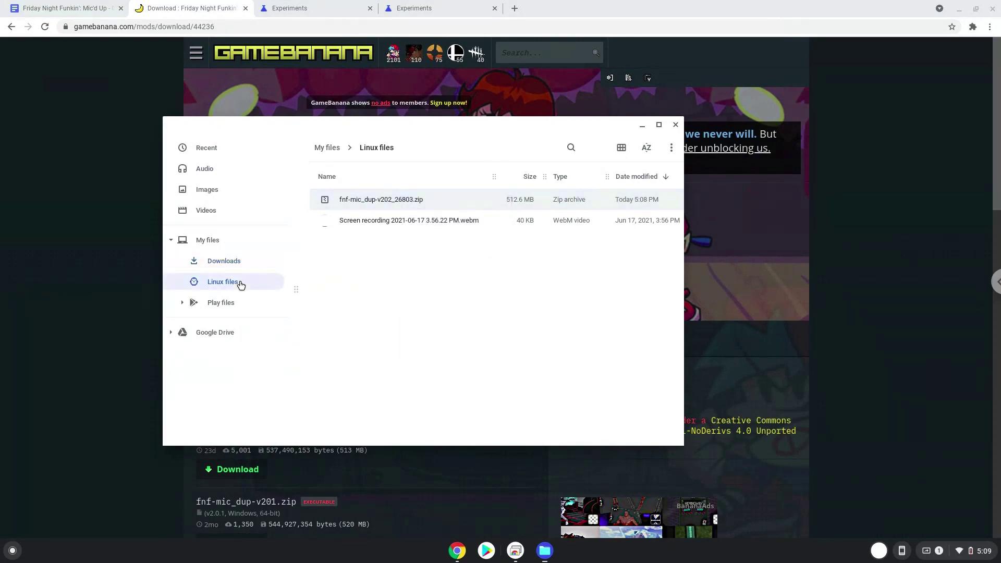
{"action": "right_click", "coordinate": [387, 272]}
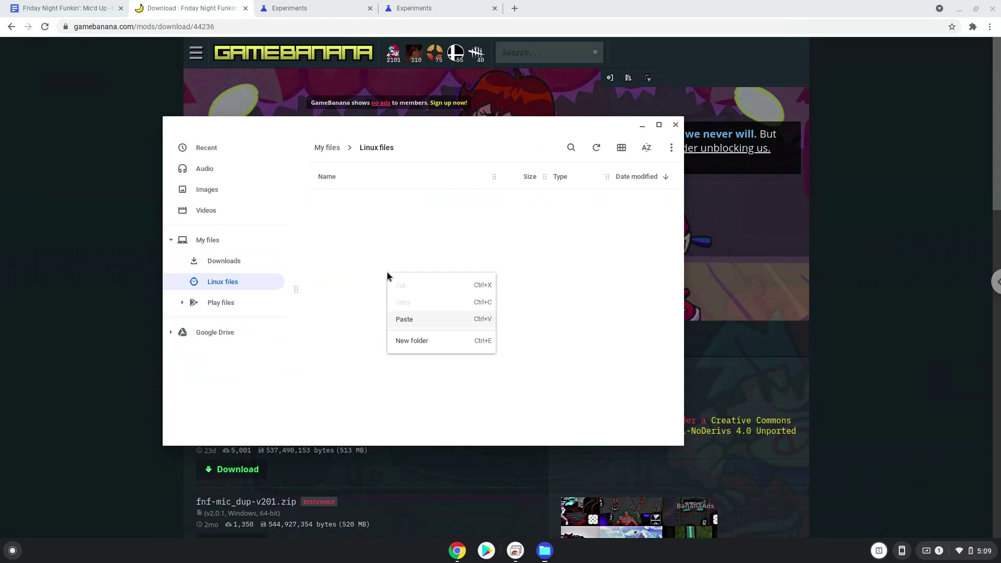
{"action": "left_click", "coordinate": [404, 319]}
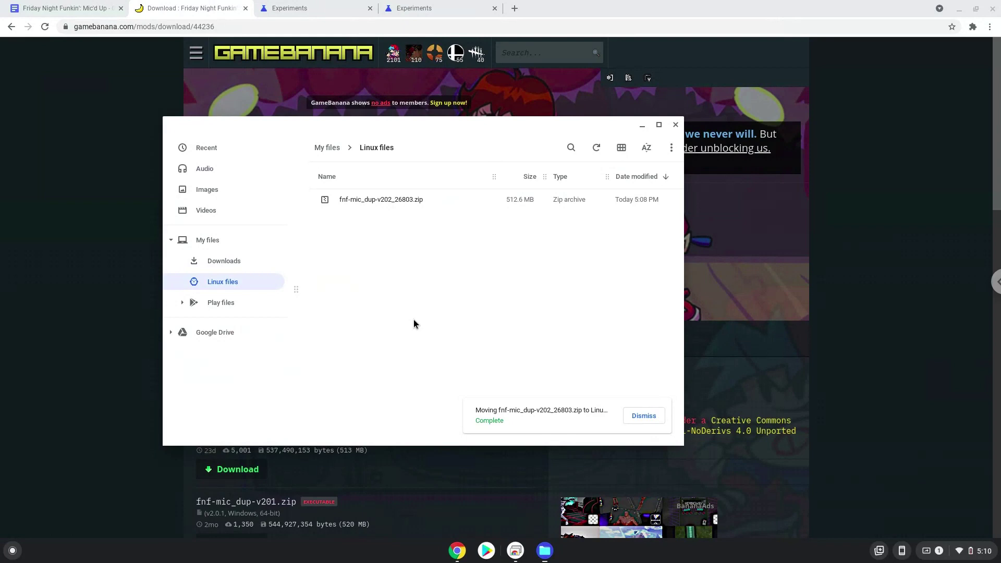
{"action": "left_click", "coordinate": [676, 126]}
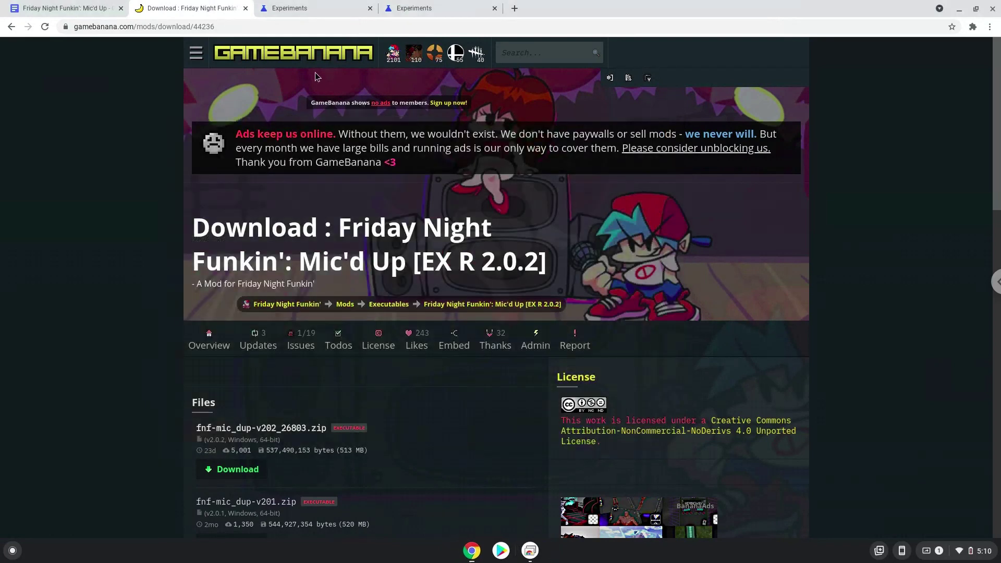
- Copy the sudo dpkg --add-architecture i386 line from the setup notes document
{"action": "left_click", "coordinate": [73, 9]}
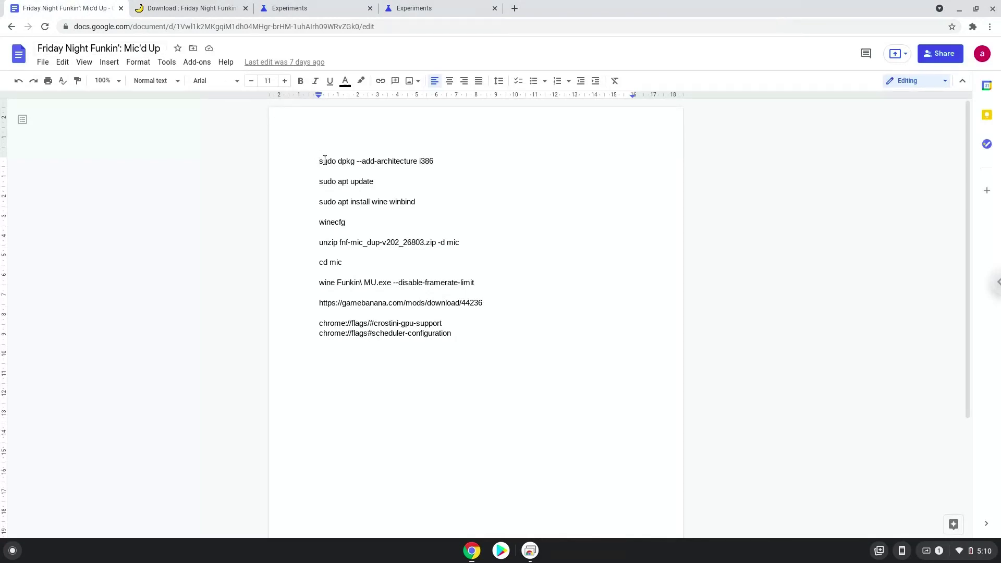
{"action": "triple_click", "coordinate": [324, 159]}
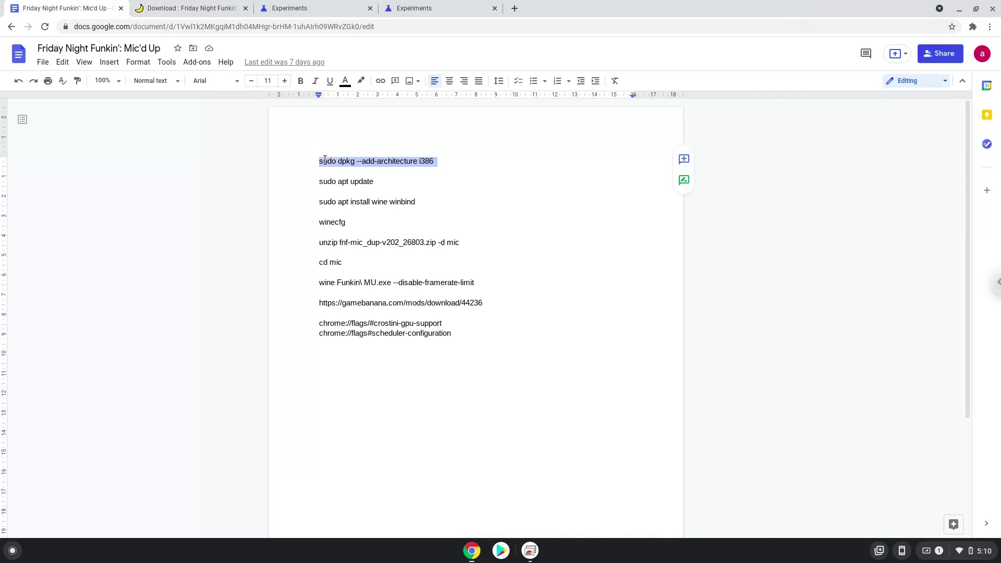
{"action": "right_click", "coordinate": [325, 160]}
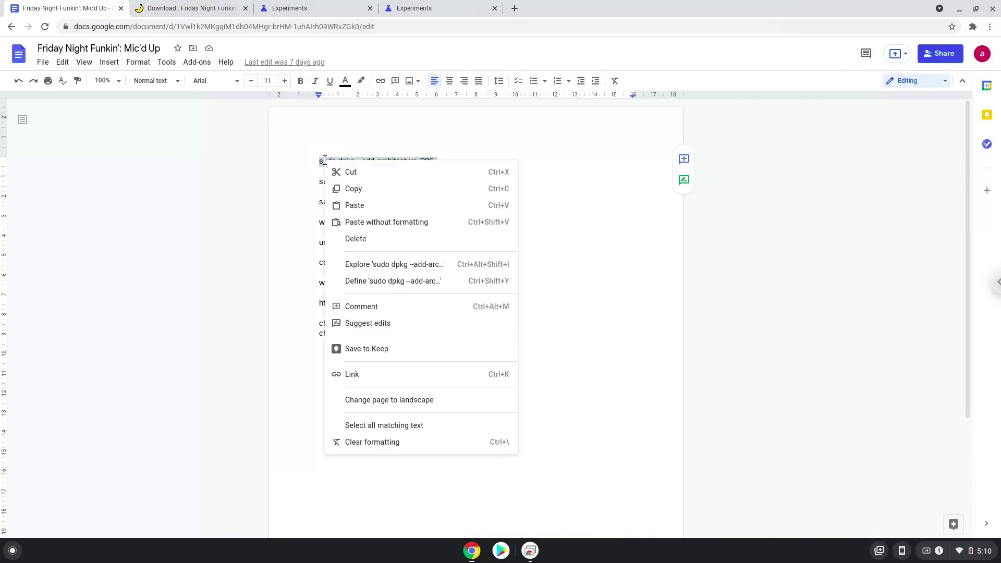
{"action": "left_click", "coordinate": [350, 190]}
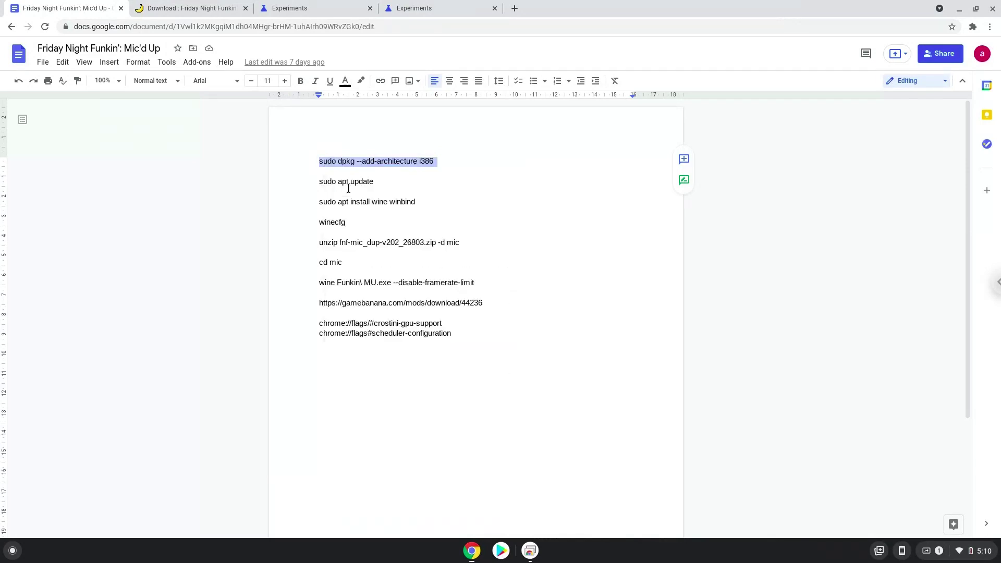
- Launch Terminal maximized and run sudo dpkg --add-architecture i386
{"action": "left_click", "coordinate": [12, 551]}
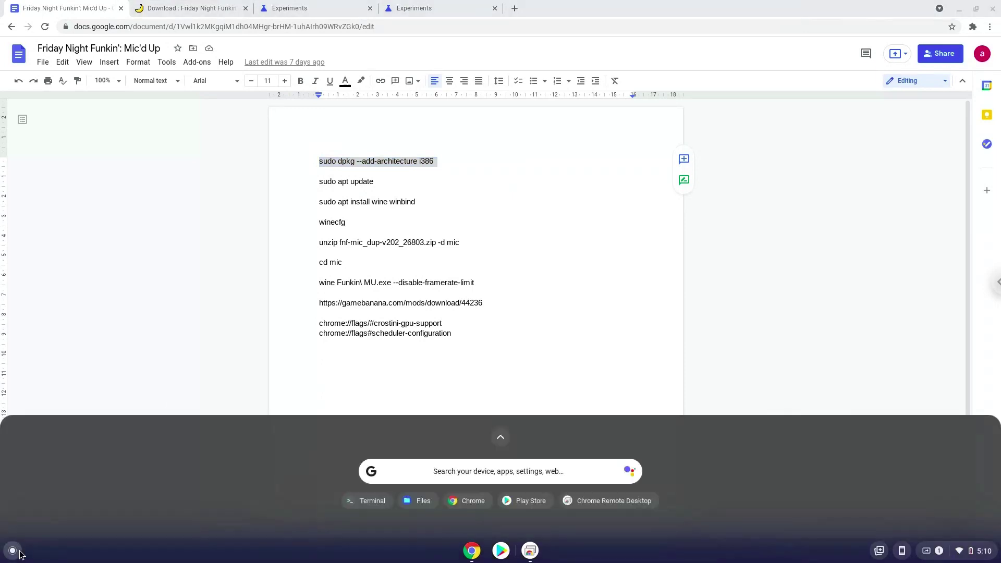
{"action": "type", "text": "ter"}
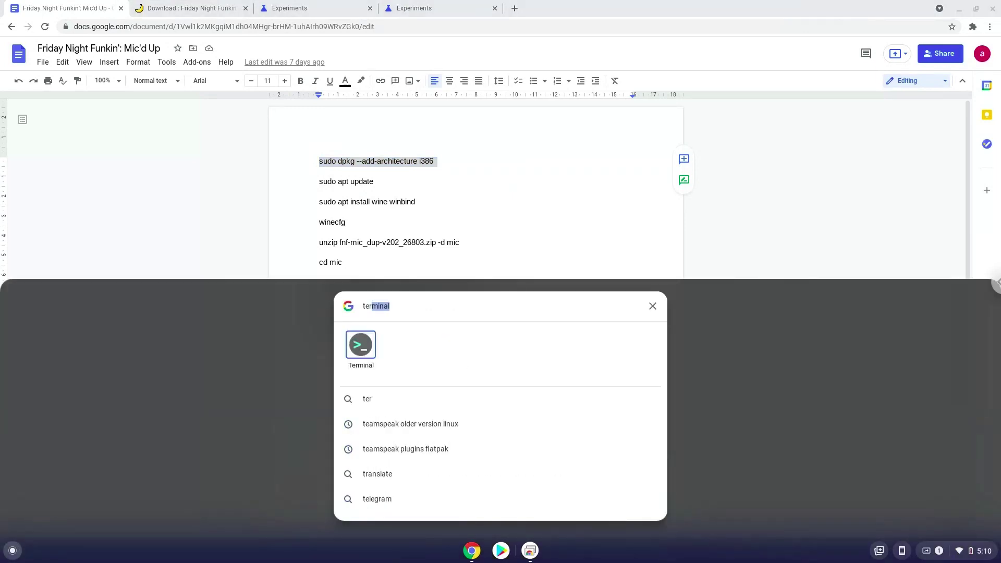
{"action": "left_click", "coordinate": [370, 346]}
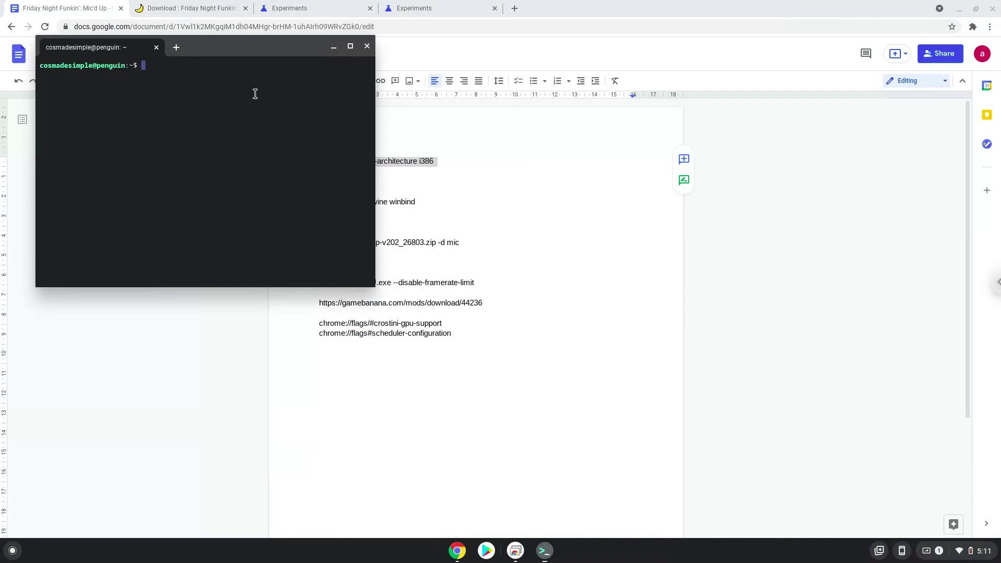
{"action": "double_click", "coordinate": [230, 50]}
{"action": "type", "text": "sudo dpkg --add-architecture i386"}
{"action": "key", "text": "Return"}
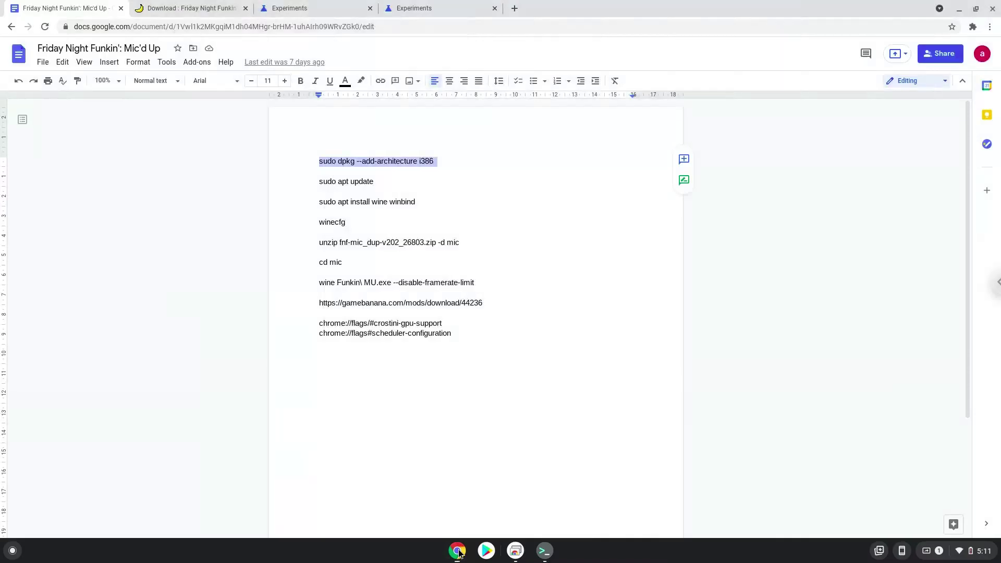
- Copy the sudo apt update line from the notes and return to the notes document after the update runs
{"action": "triple_click", "coordinate": [320, 182]}
{"action": "right_click", "coordinate": [321, 181]}
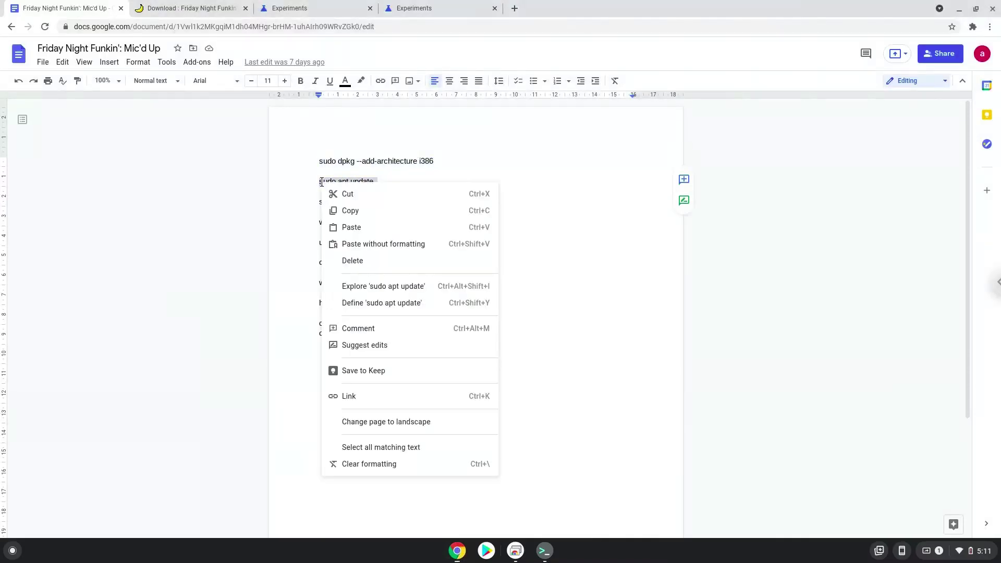
{"action": "left_click", "coordinate": [350, 210]}
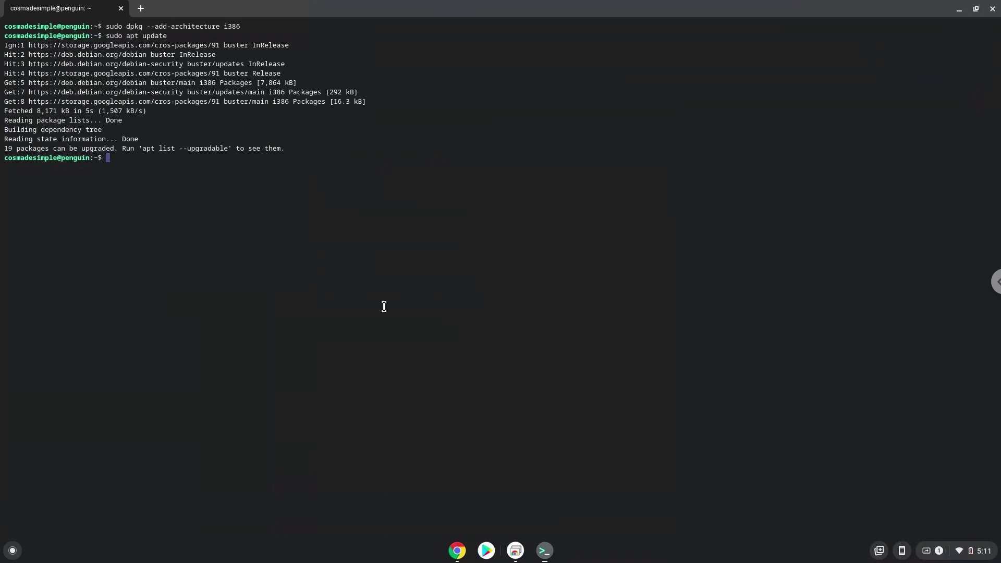
{"action": "left_click", "coordinate": [464, 553]}
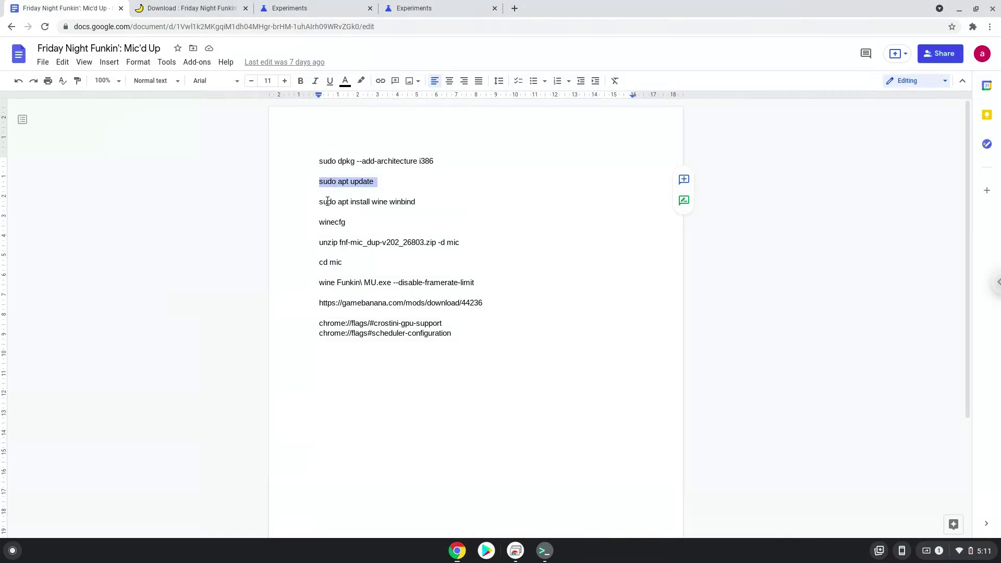
- Copy the sudo apt install wine winbind line and switch to the terminal
{"action": "triple_click", "coordinate": [327, 202]}
{"action": "right_click", "coordinate": [327, 201]}
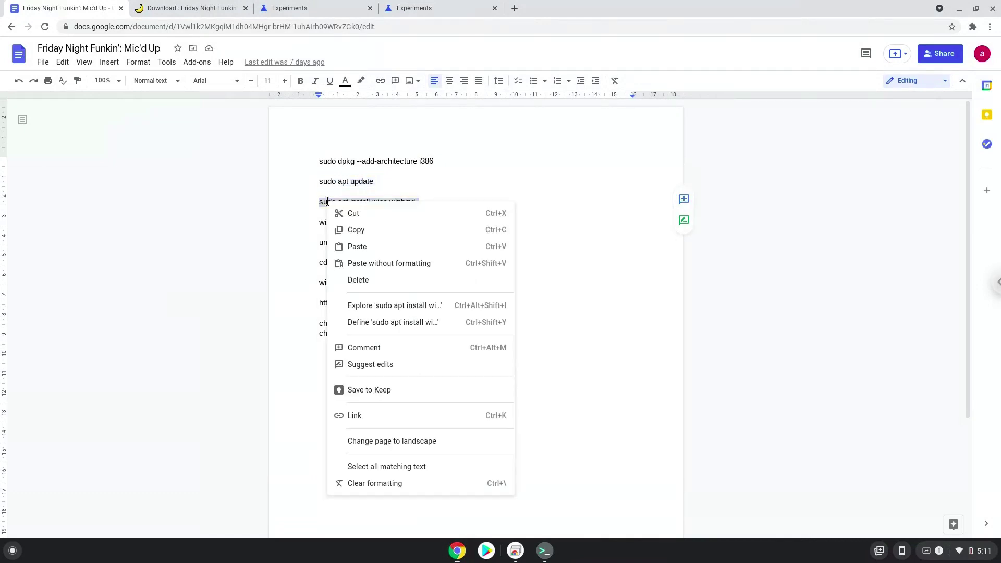
{"action": "left_click", "coordinate": [355, 230]}
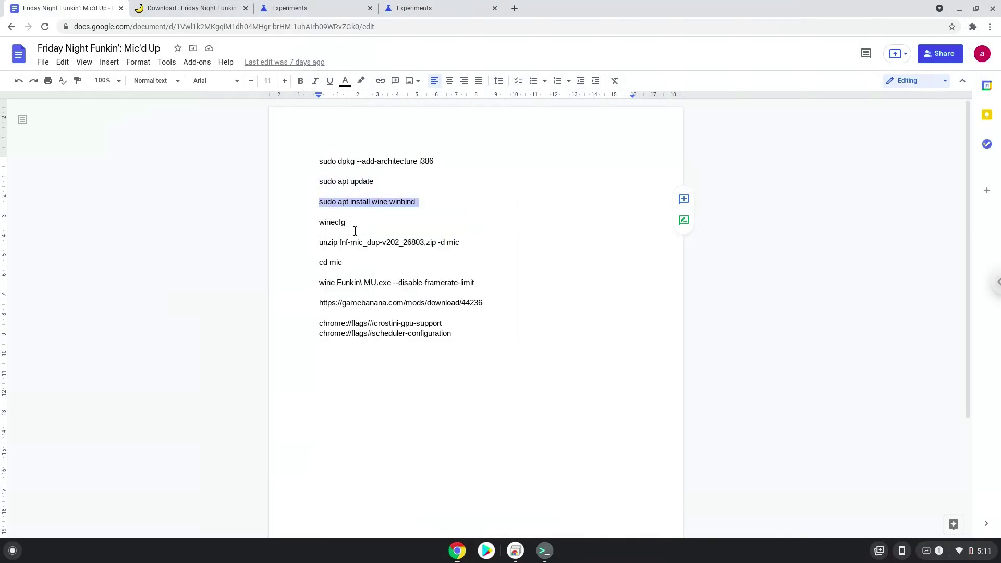
{"action": "left_click", "coordinate": [545, 552]}
- Run sudo apt install wine winbind, confirm the packages and decline WINS settings from DHCP
{"action": "key", "text": "ctrl+shift+v"}
{"action": "key", "text": "Return"}
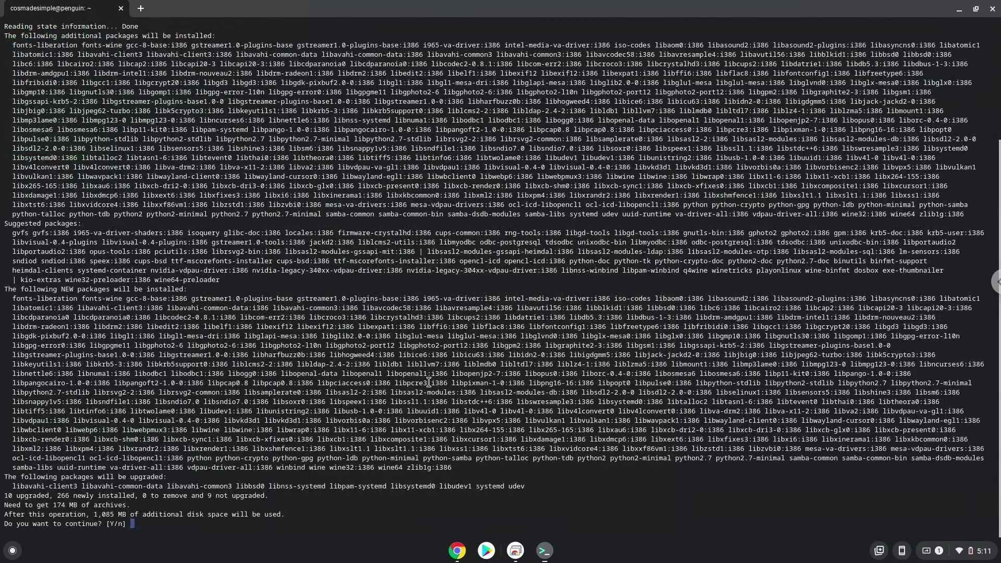
{"action": "key", "text": "Return"}
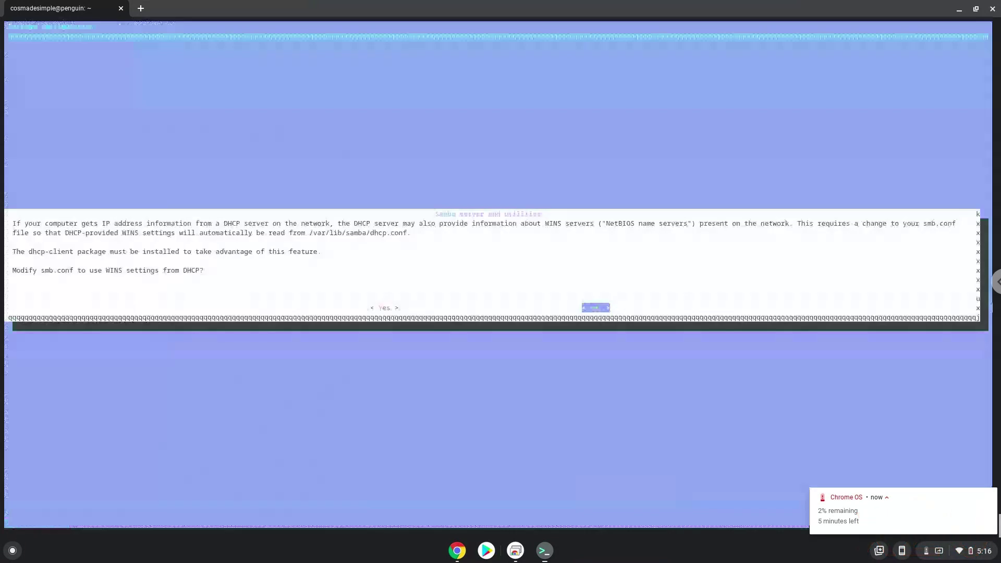
{"action": "key", "text": "Return"}
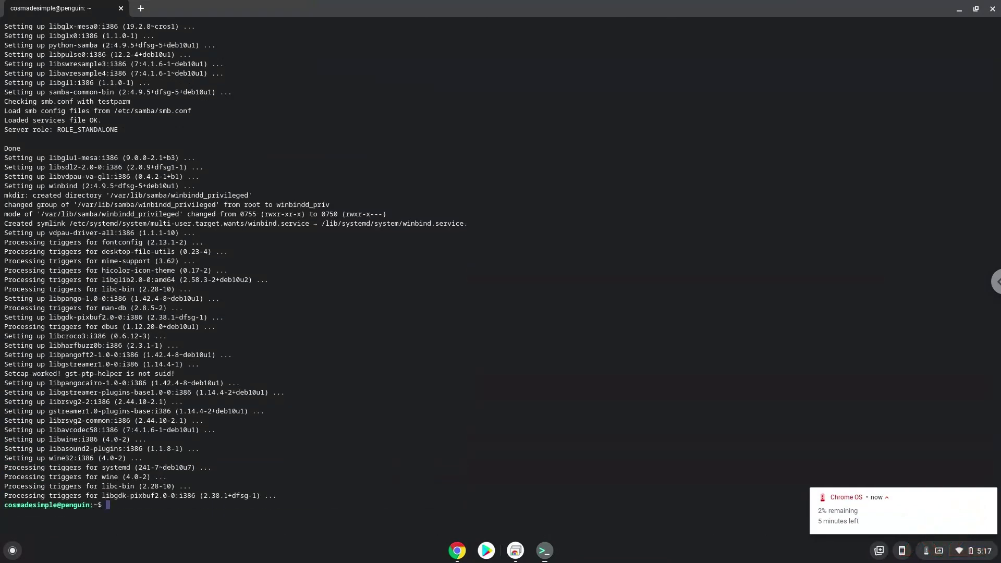
- Copy the winecfg line from the Google Docs notes and switch back to the terminal
{"action": "left_click", "coordinate": [459, 553]}
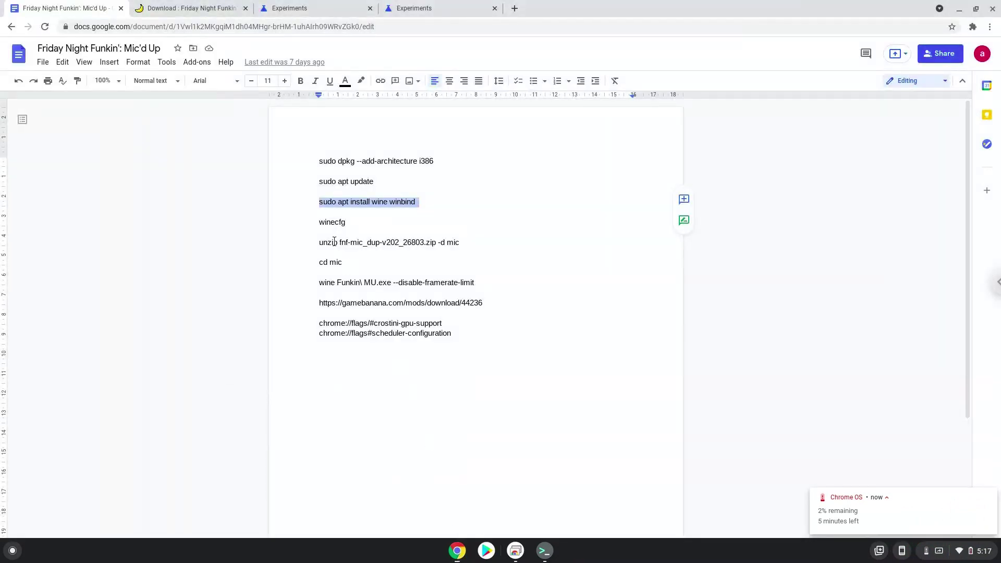
{"action": "triple_click", "coordinate": [322, 222]}
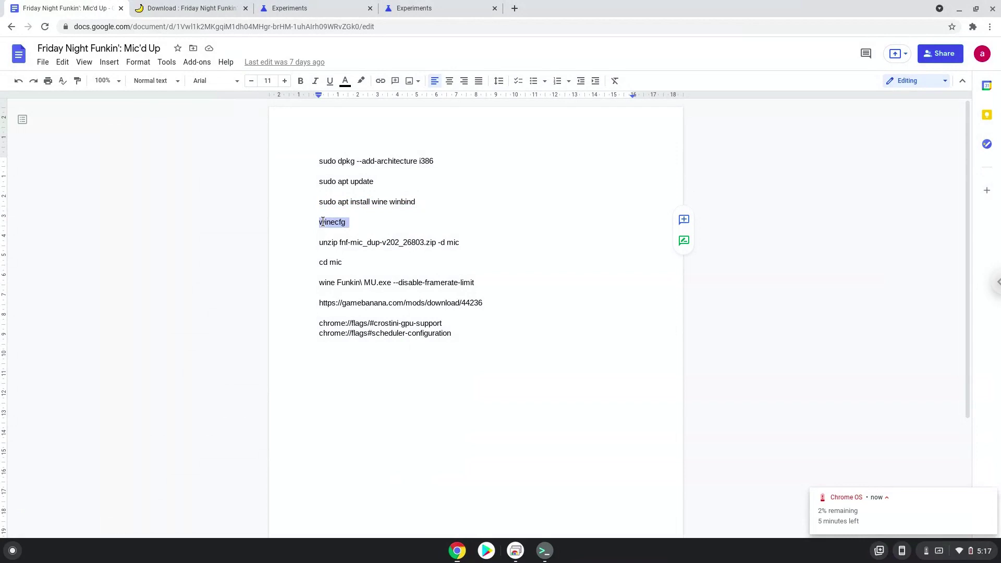
{"action": "right_click", "coordinate": [322, 222]}
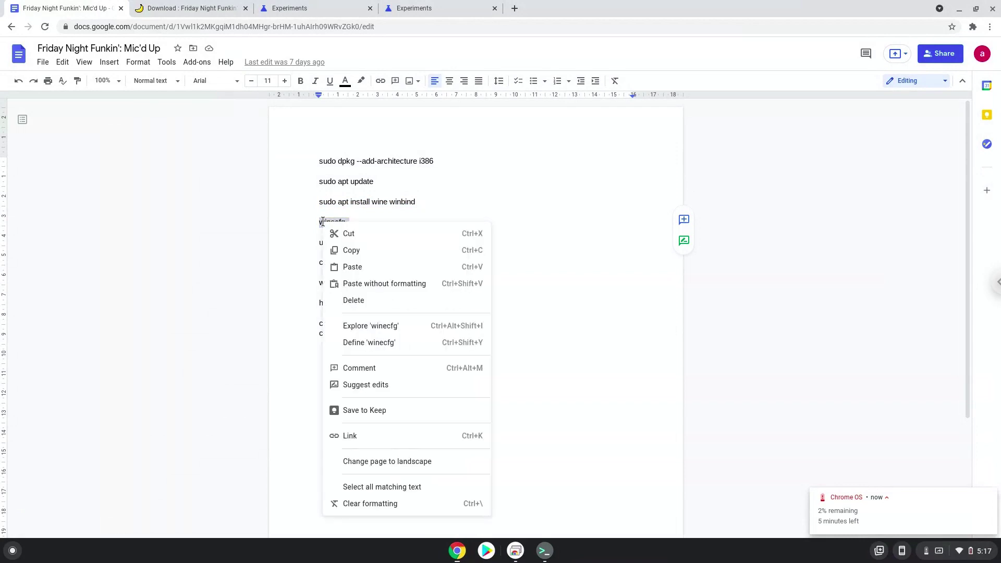
{"action": "left_click", "coordinate": [351, 251]}
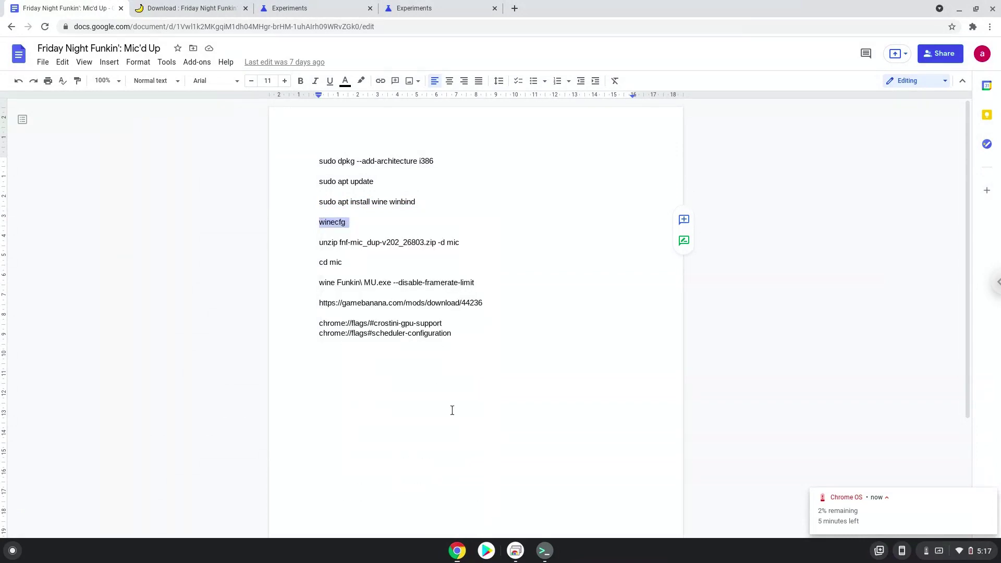
{"action": "left_click", "coordinate": [543, 552]}
- Run winecfg to create Wine's configuration, then close its settings window
{"action": "key", "text": "ctrl+shift+v"}
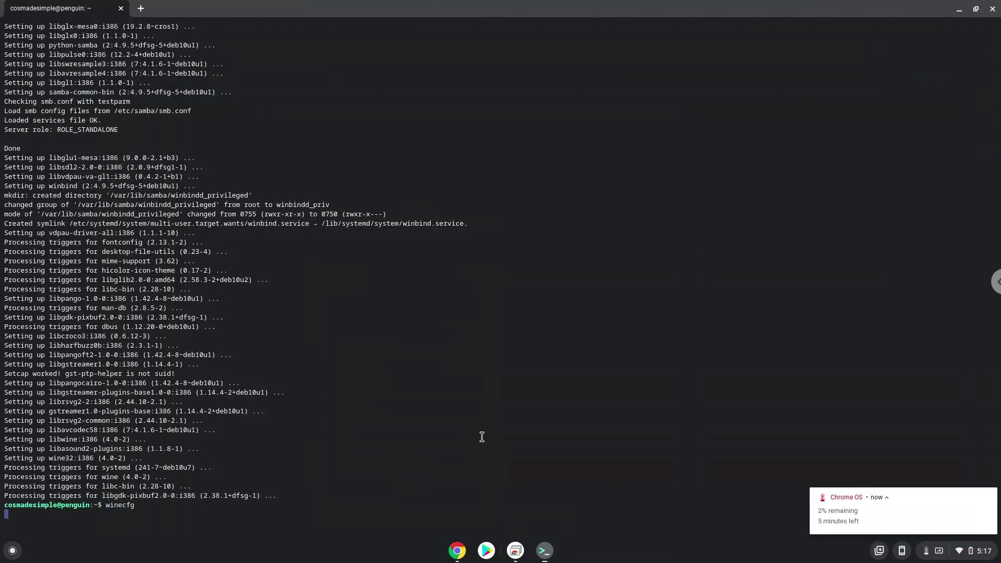
{"action": "key", "text": "Return"}
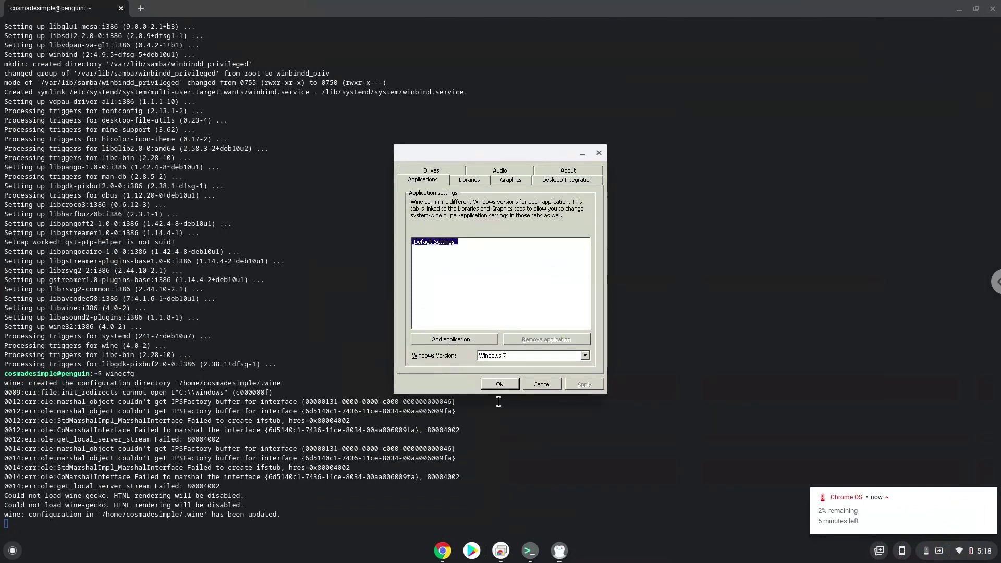
{"action": "left_click", "coordinate": [598, 154]}
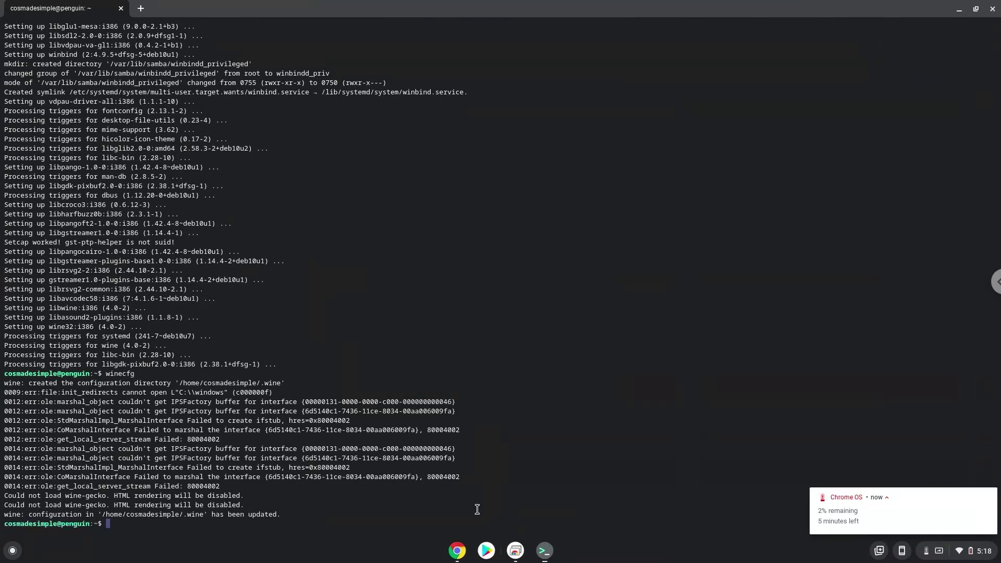
- Copy 'unzip fnf-mic_dup-v202_26803.zip -d mic' from the notes and return to the terminal
{"action": "left_click", "coordinate": [458, 551]}
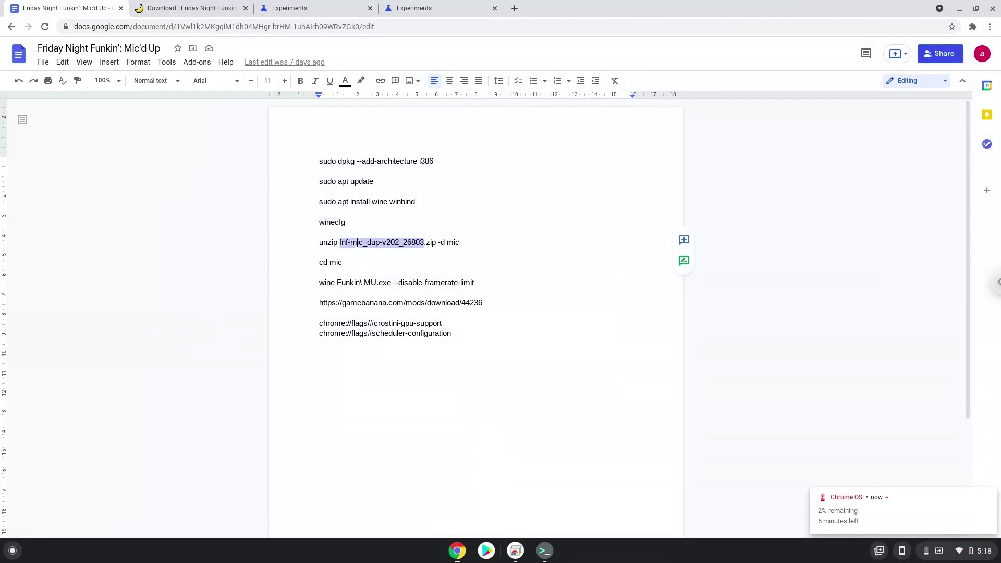
{"action": "triple_click", "coordinate": [358, 242]}
{"action": "right_click", "coordinate": [356, 242]}
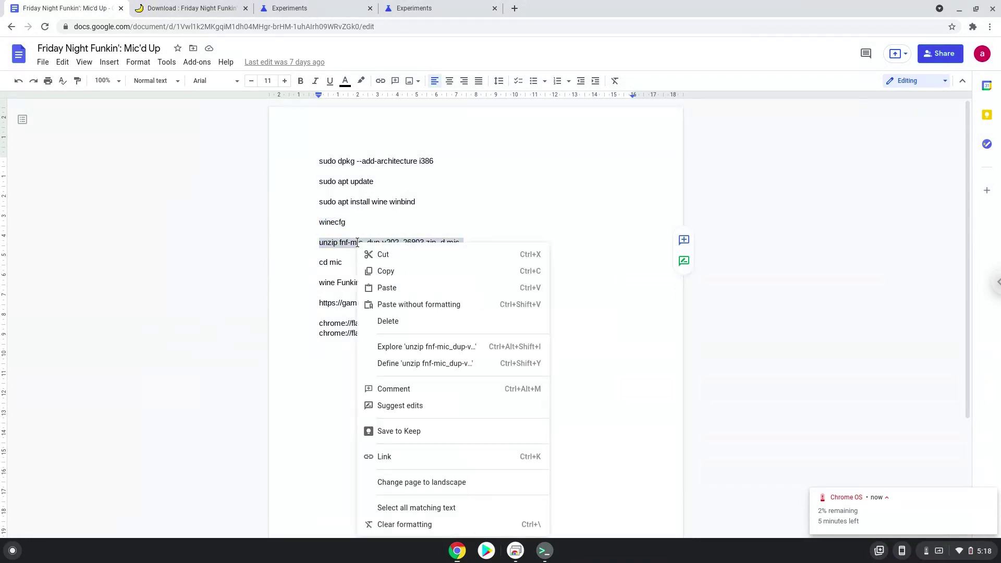
{"action": "left_click", "coordinate": [384, 271]}
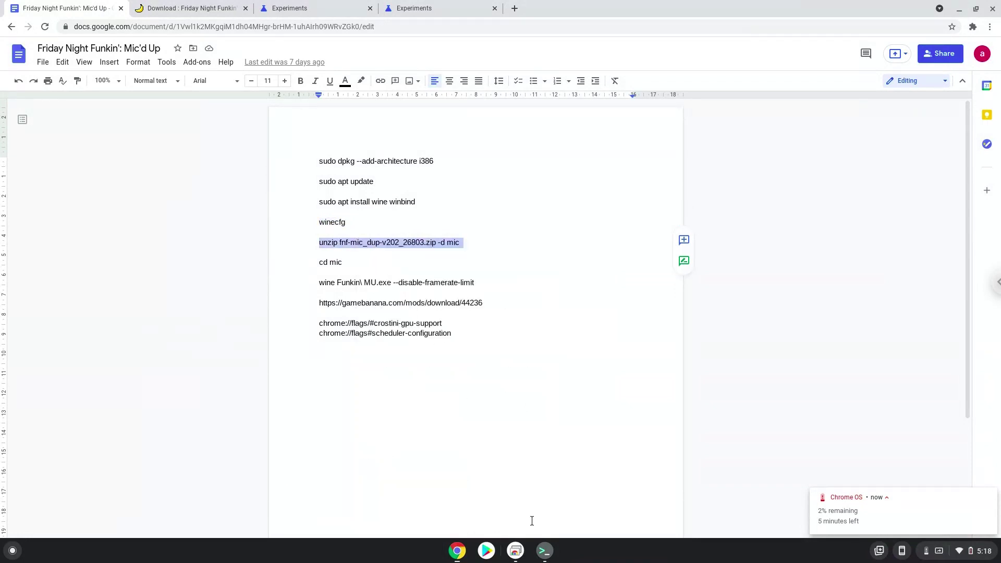
{"action": "left_click", "coordinate": [544, 553]}
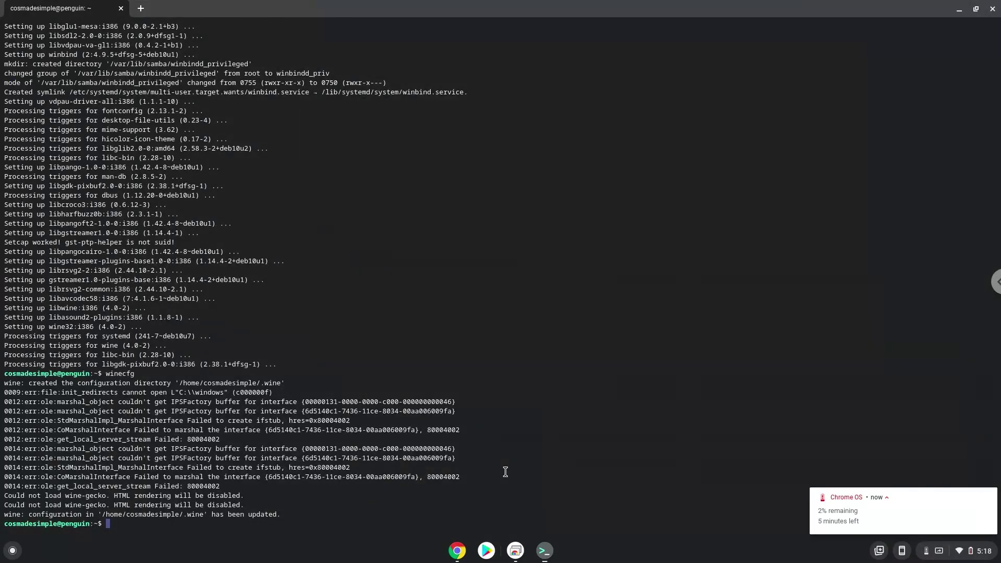
- Run the unzip command to extract the Mic'd Up archive into the mic folder
{"action": "key", "text": "ctrl+shift+v"}
{"action": "key", "text": "Return"}
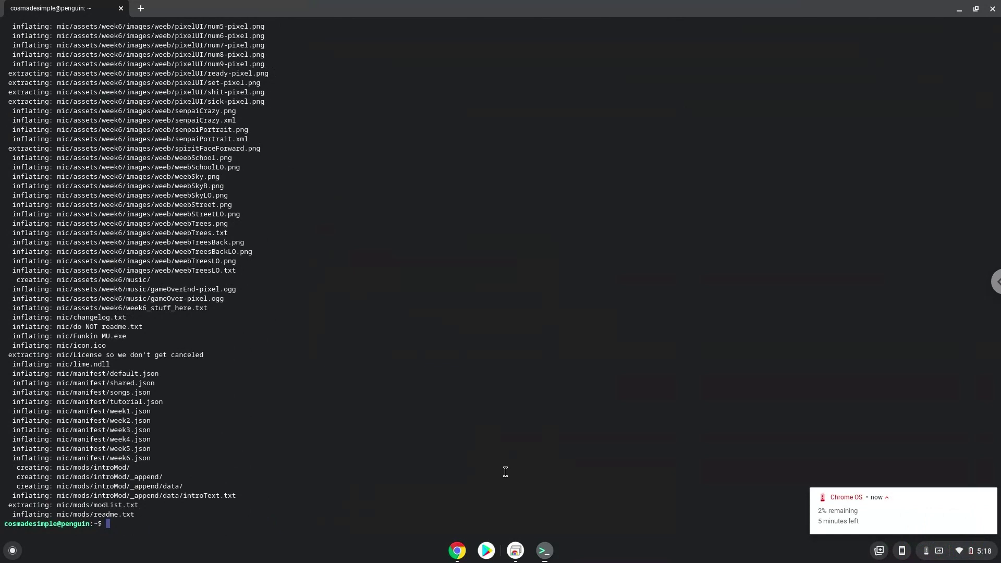
- Copy 'cd mic' from the notes and run it so the terminal sits in the mic folder
{"action": "left_click", "coordinate": [457, 551]}
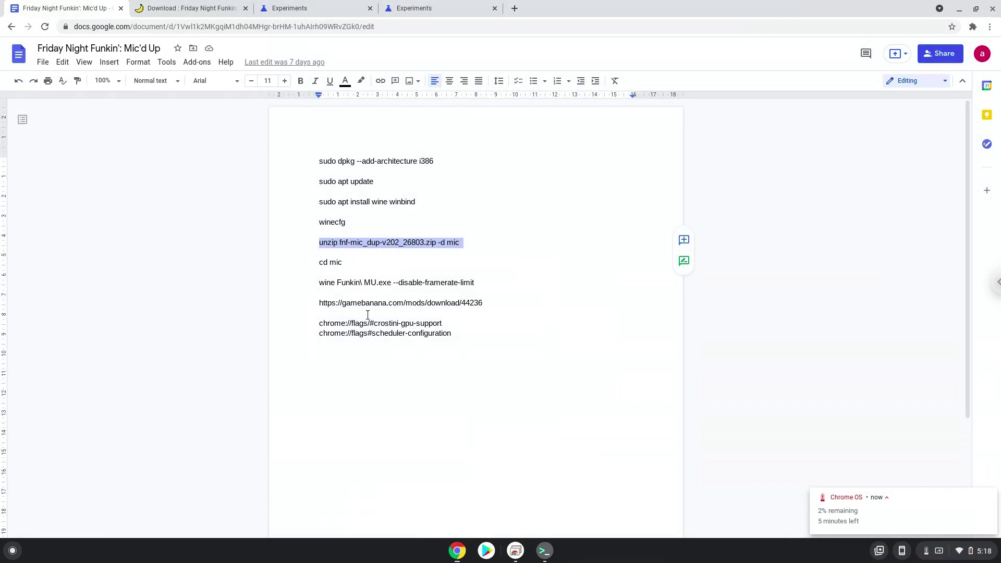
{"action": "triple_click", "coordinate": [335, 263]}
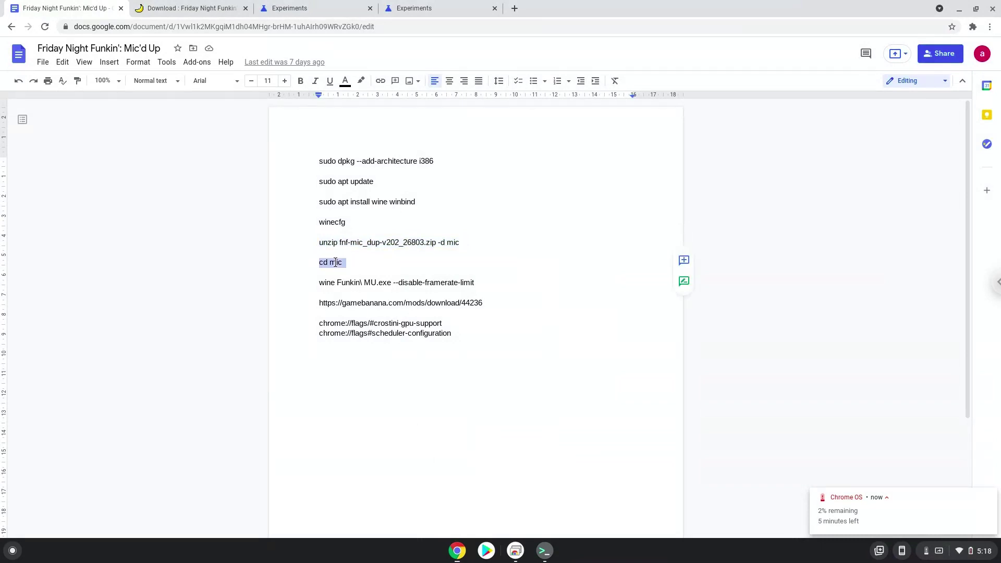
{"action": "right_click", "coordinate": [336, 261]}
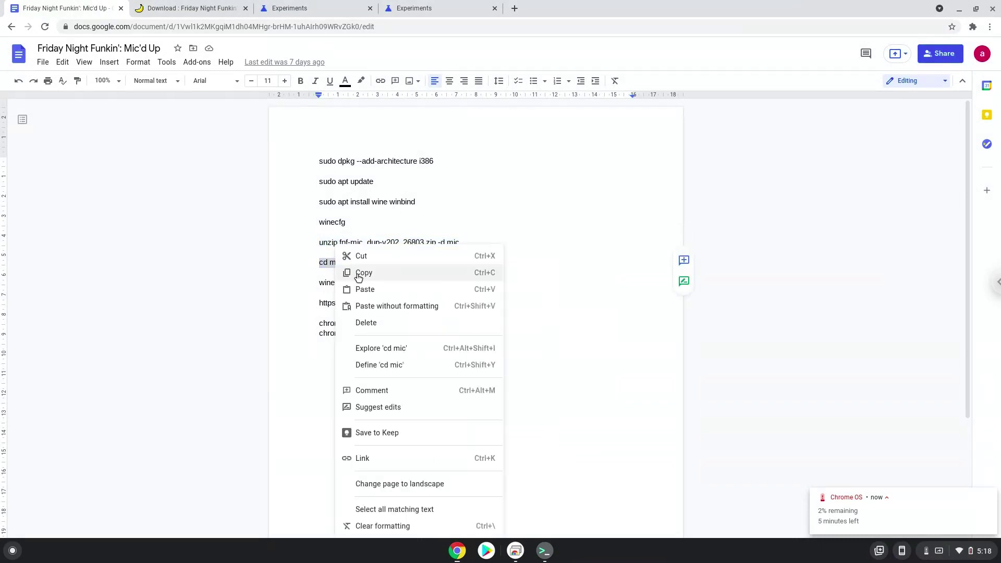
{"action": "left_click", "coordinate": [359, 273]}
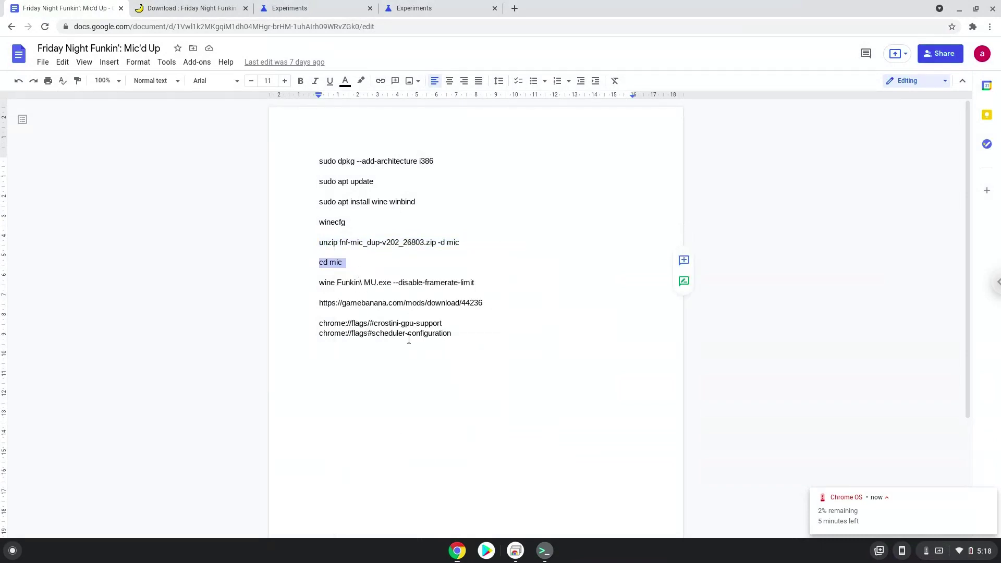
{"action": "left_click", "coordinate": [545, 551]}
{"action": "key", "text": "ctrl+shift+v"}
{"action": "key", "text": "Return"}
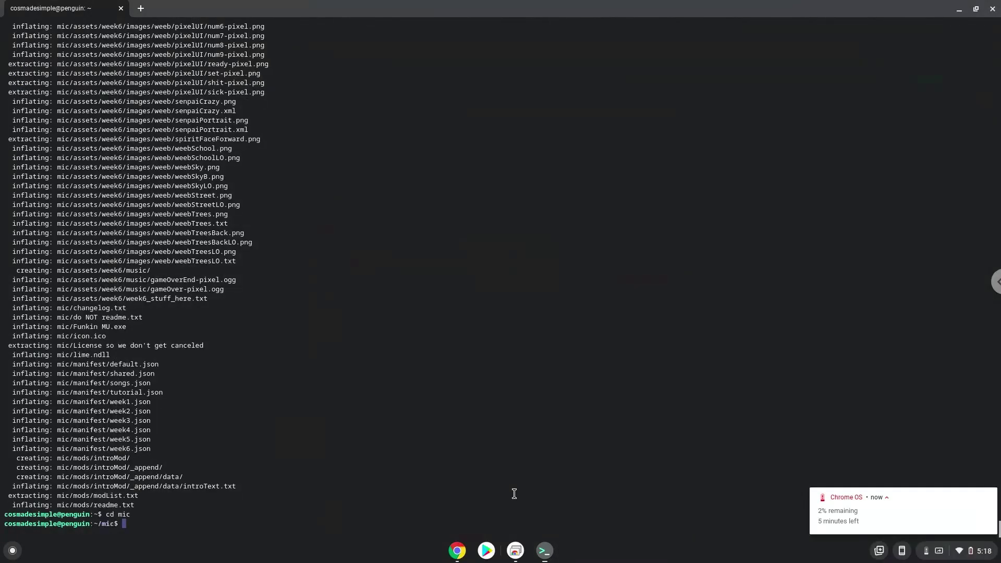
- Copy the 'wine Funkin\ MU.exe --disable-framerate-limit' launch line and return to the terminal
{"action": "left_click", "coordinate": [459, 552]}
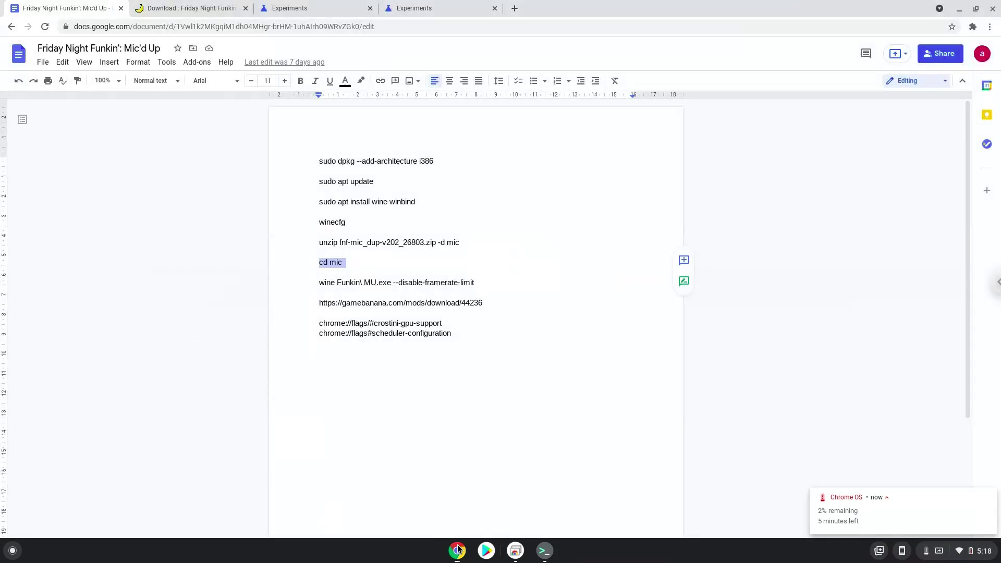
{"action": "triple_click", "coordinate": [364, 282]}
{"action": "right_click", "coordinate": [363, 281]}
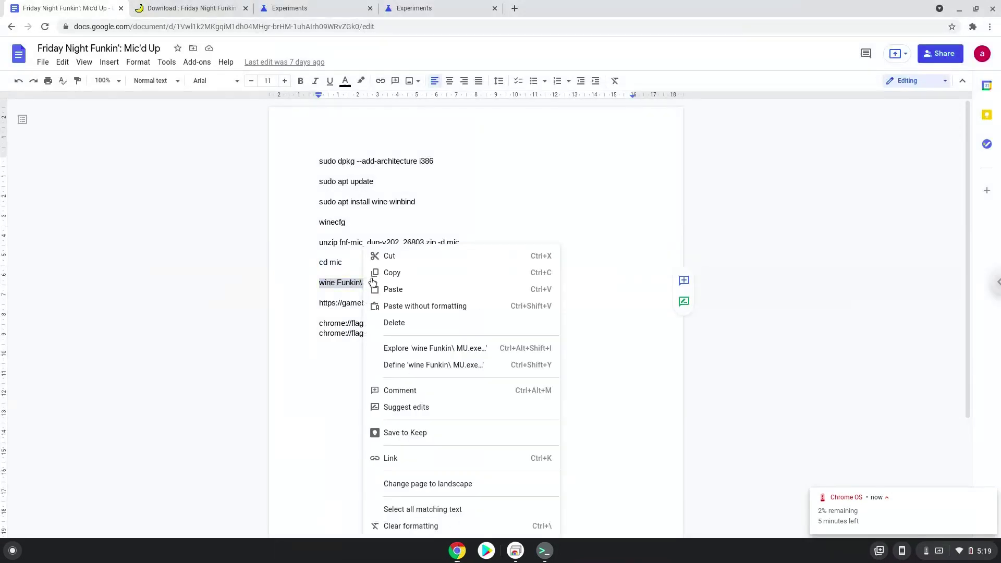
{"action": "left_click", "coordinate": [388, 273]}
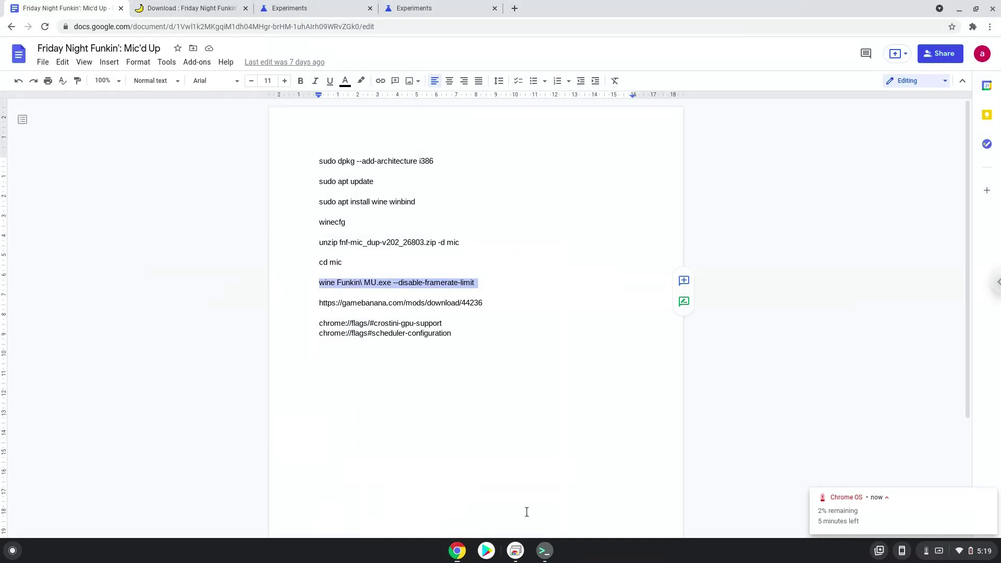
{"action": "left_click", "coordinate": [544, 551]}
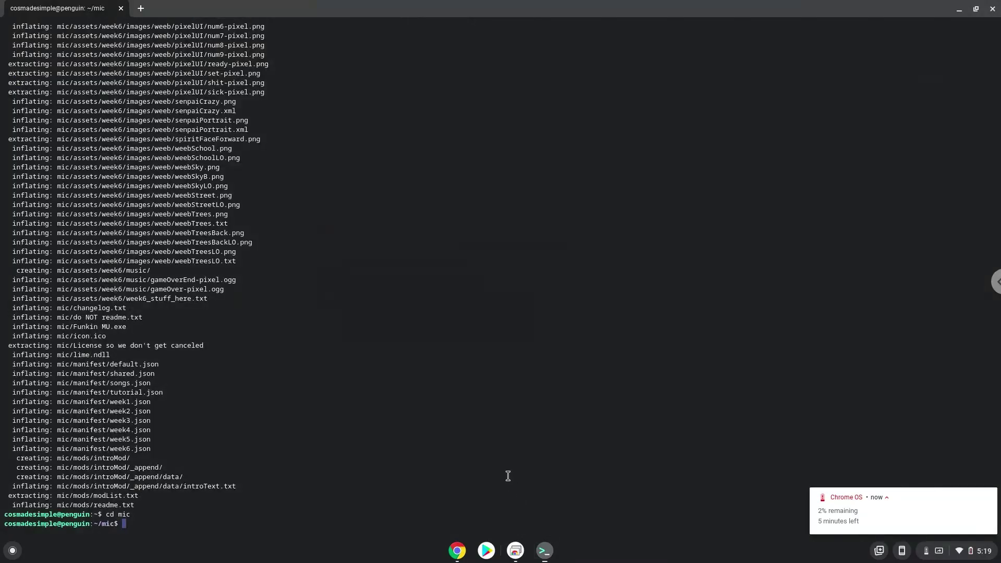
- Launch Funkin MU.exe through Wine, then minimize the terminal and Google Docs windows
{"action": "key", "text": "ctrl+shift+v"}
{"action": "key", "text": "Return"}
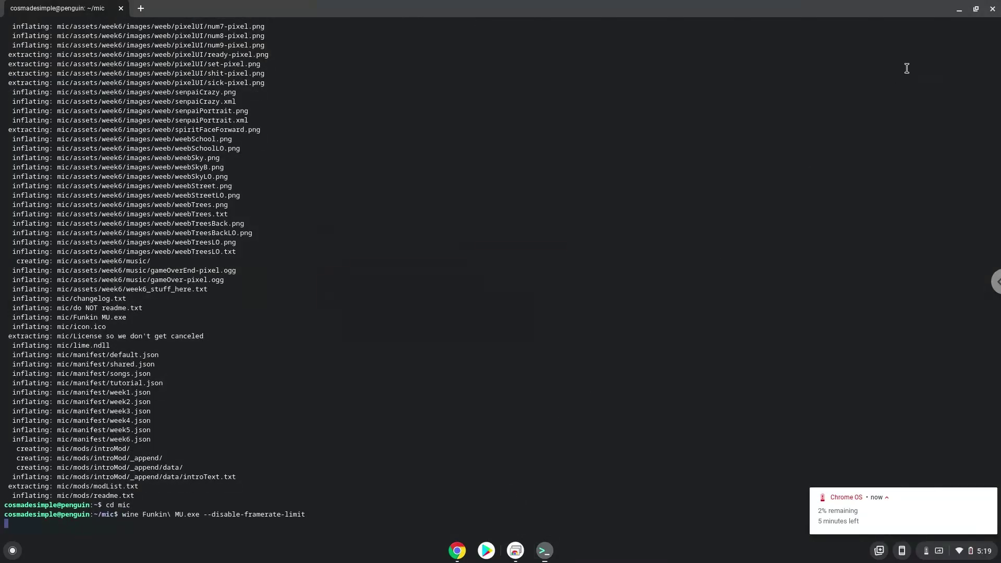
{"action": "left_click", "coordinate": [960, 9]}
{"action": "left_click", "coordinate": [961, 10]}
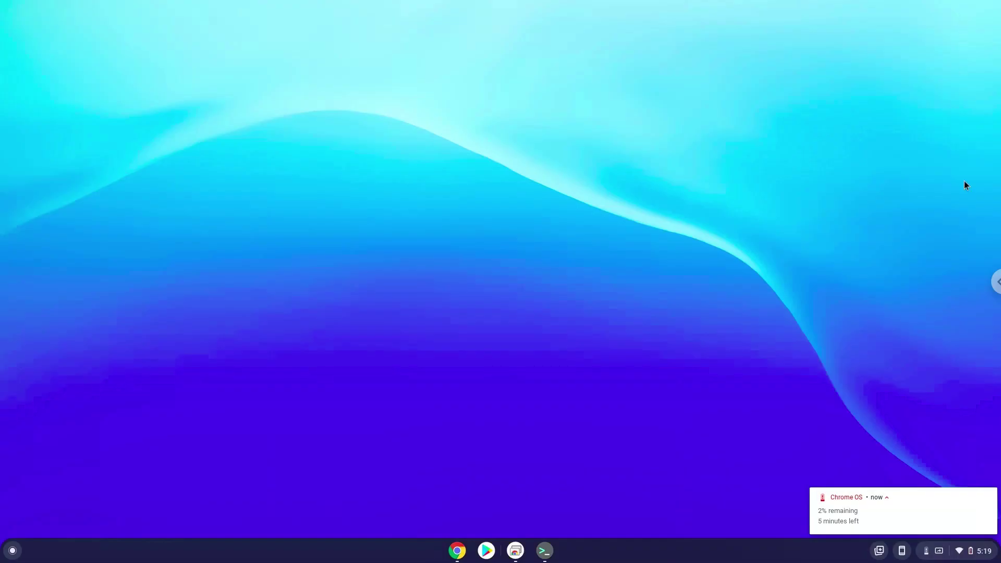
- Dismiss the low-battery notification while the game window opens
{"action": "left_click", "coordinate": [991, 501]}
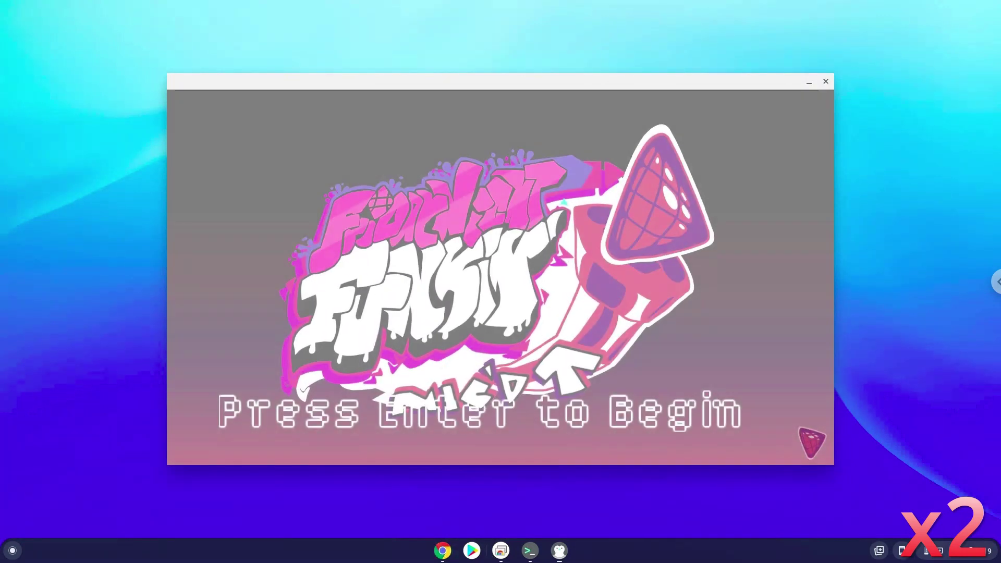
- Confirm 'Press Enter to Begin' on the Mic'd Up title screen
{"action": "key", "text": "Return"}
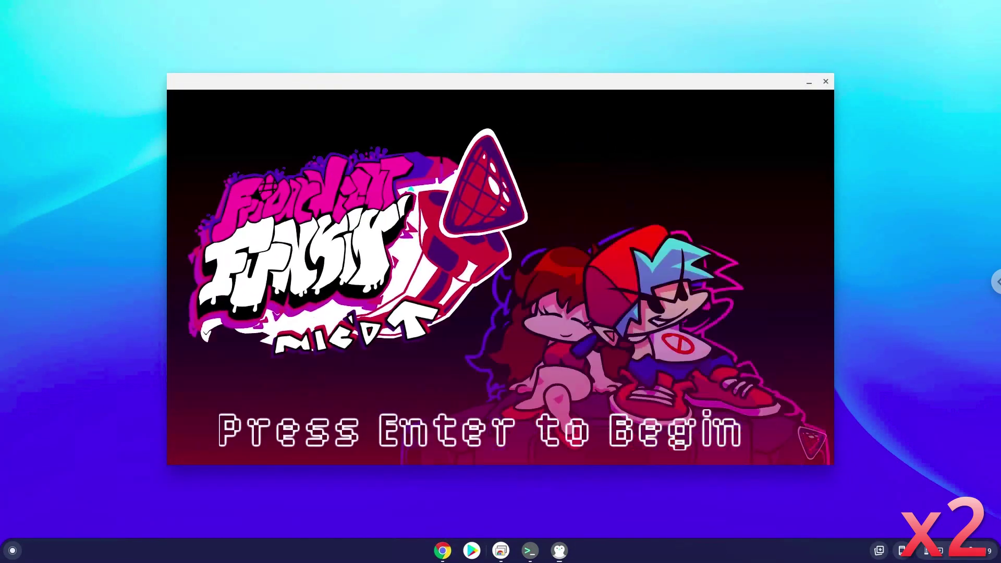